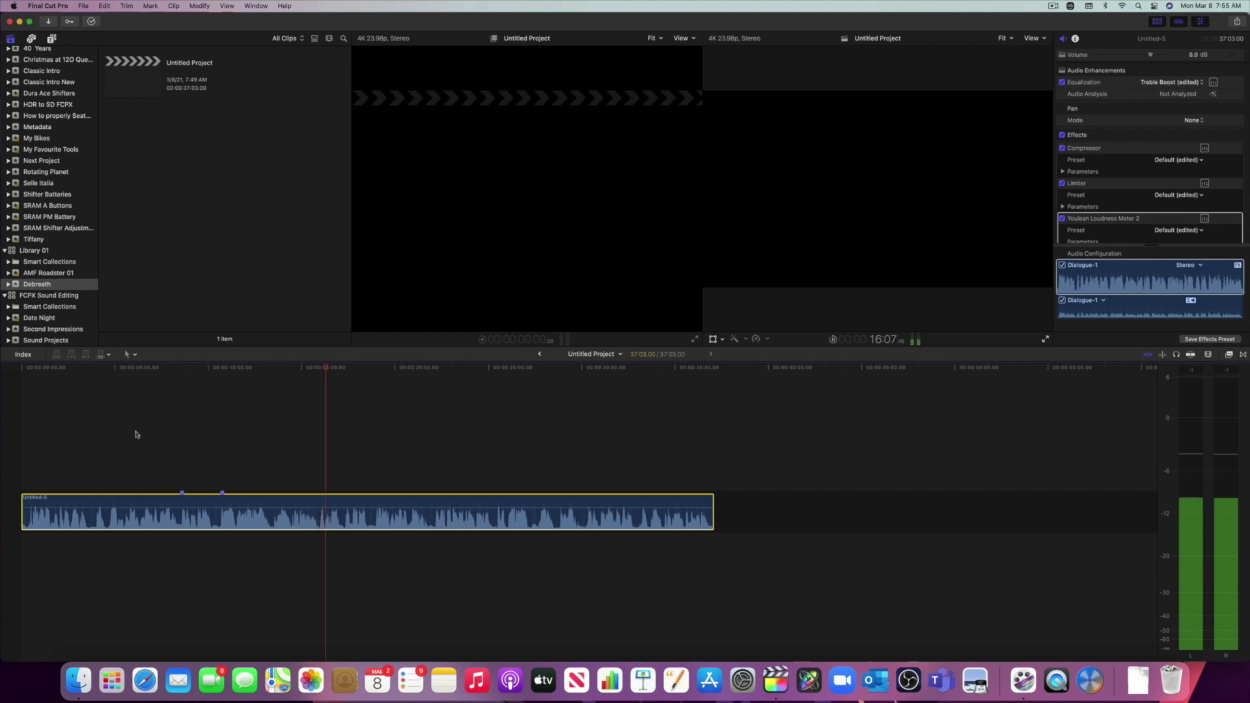
Add markers at three more breaths during playback, bringing the clip to six, then stop playback.
key("m")
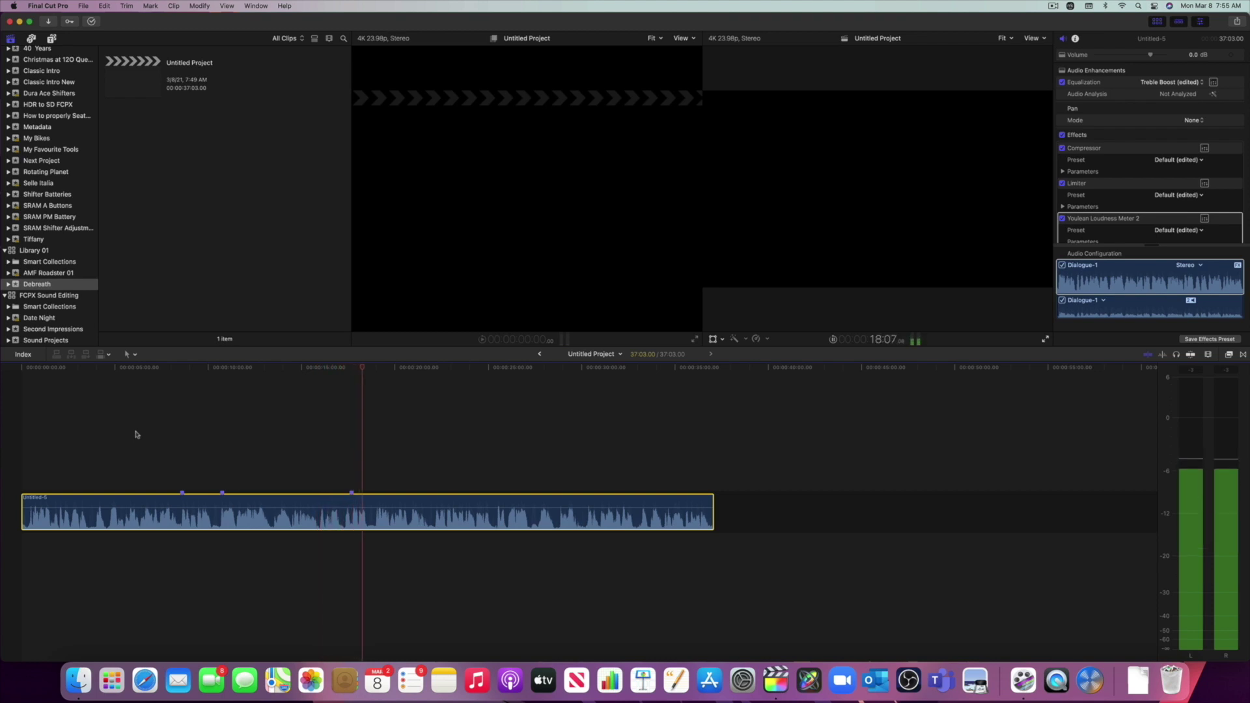
key("m")
key("m")
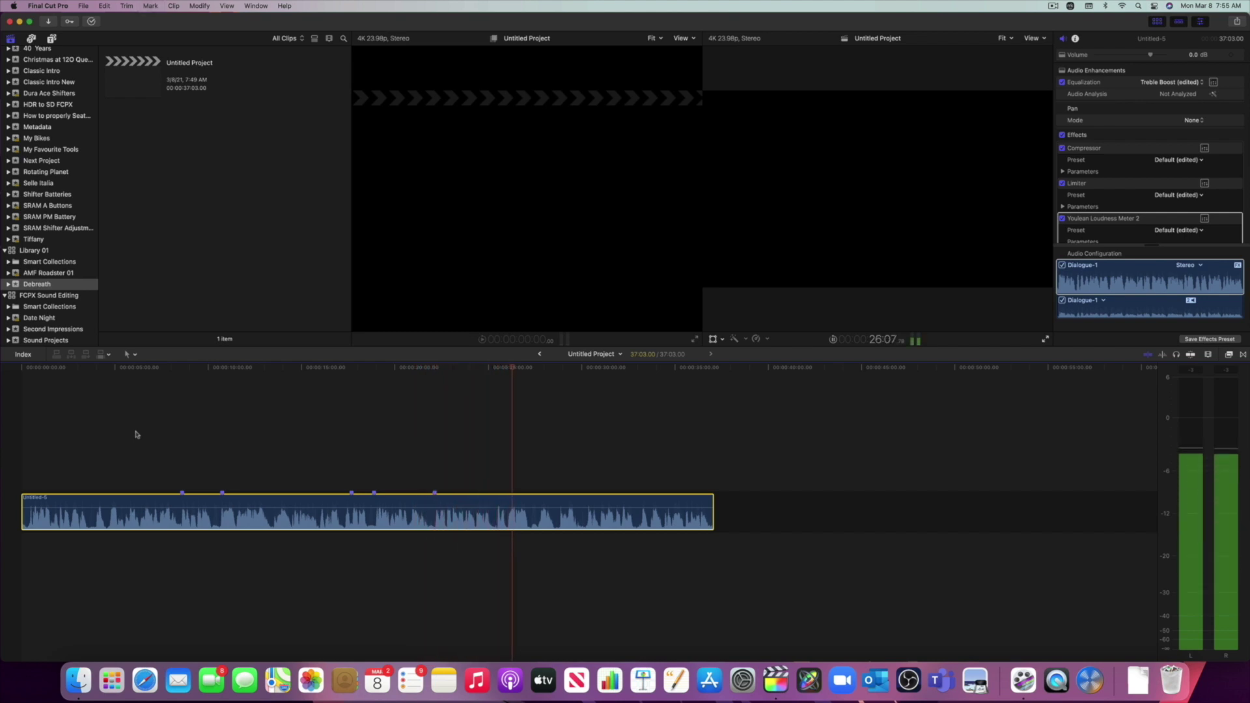
key("m")
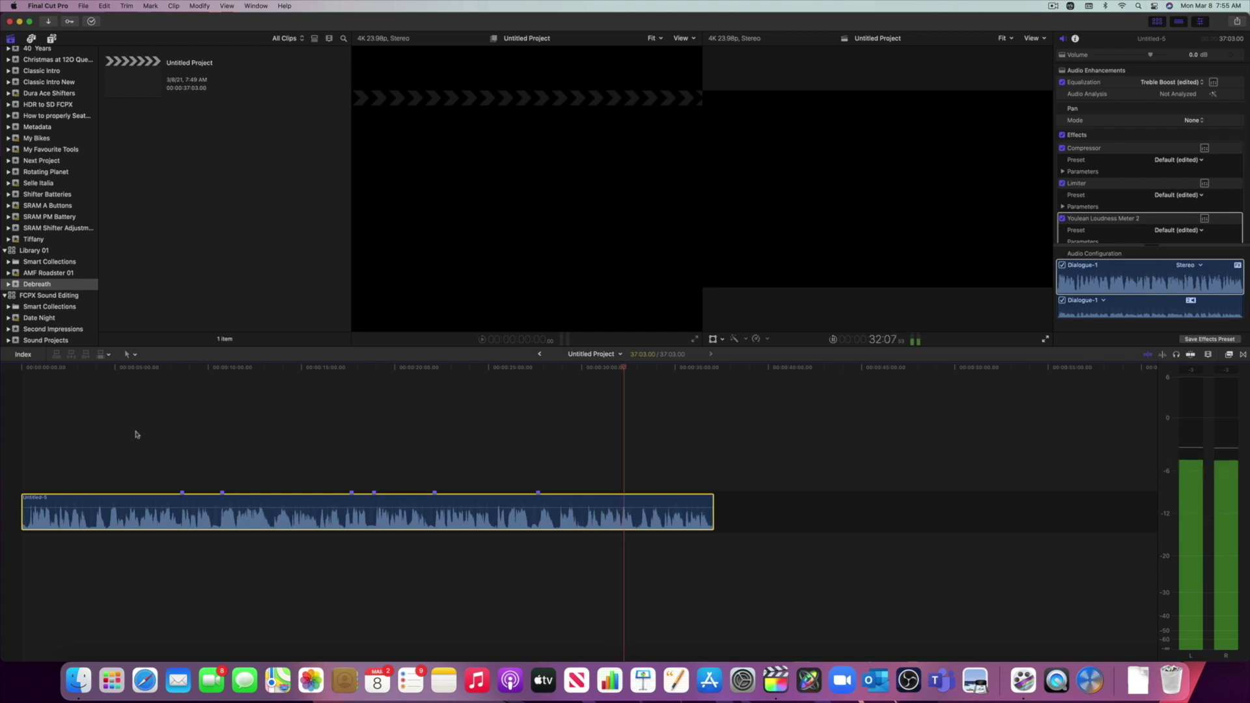
key("space")
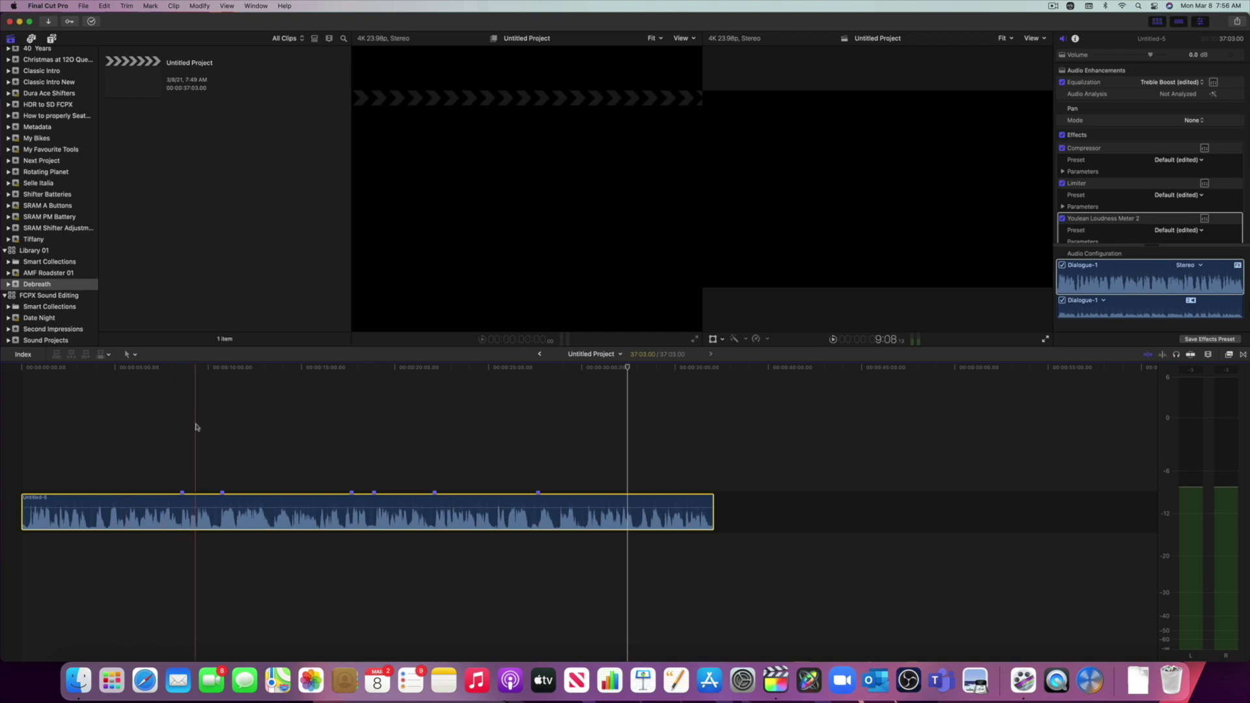
Switch to the Range Selection tool, zoom in on the voiceover clip, and place the playhead.
key("r")
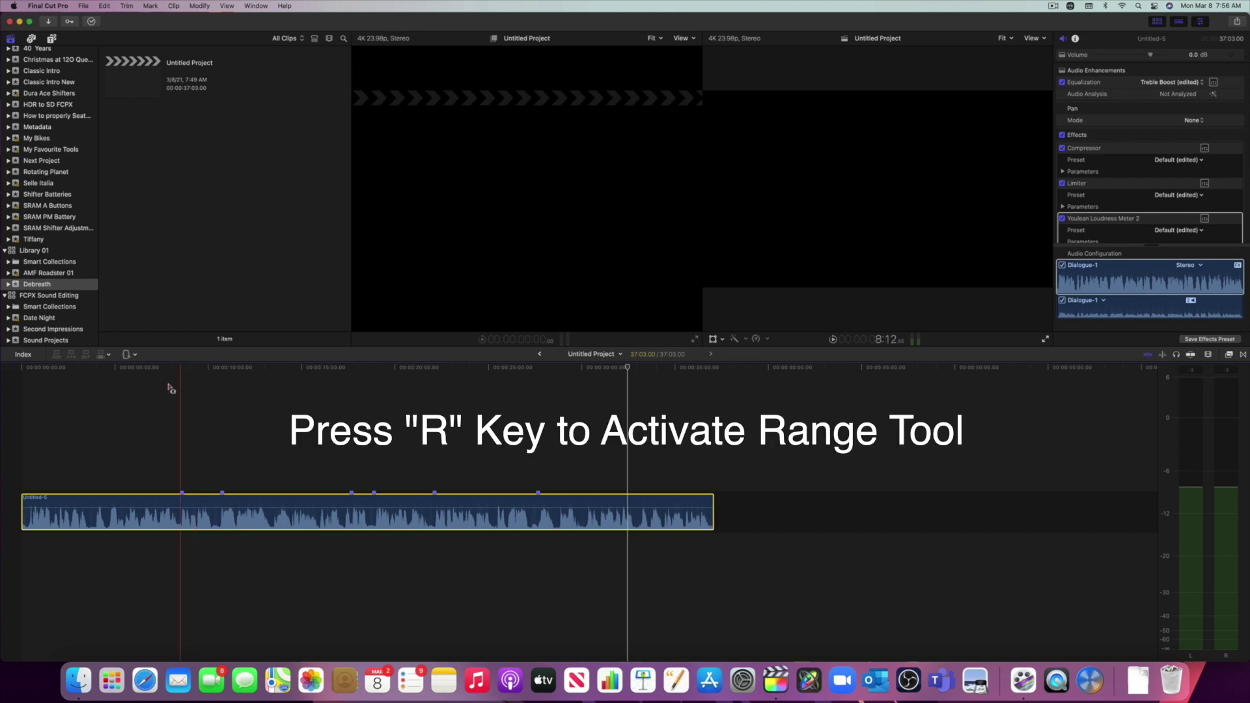
left_click(133, 356)
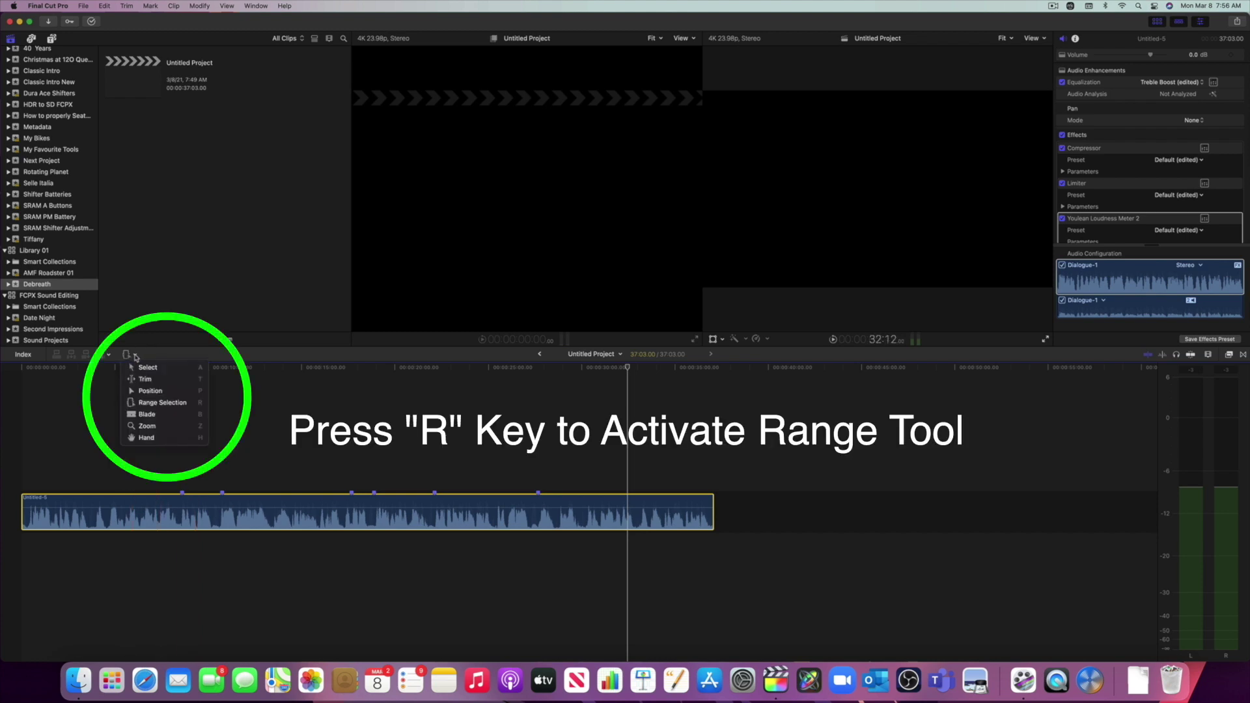
left_click(156, 405)
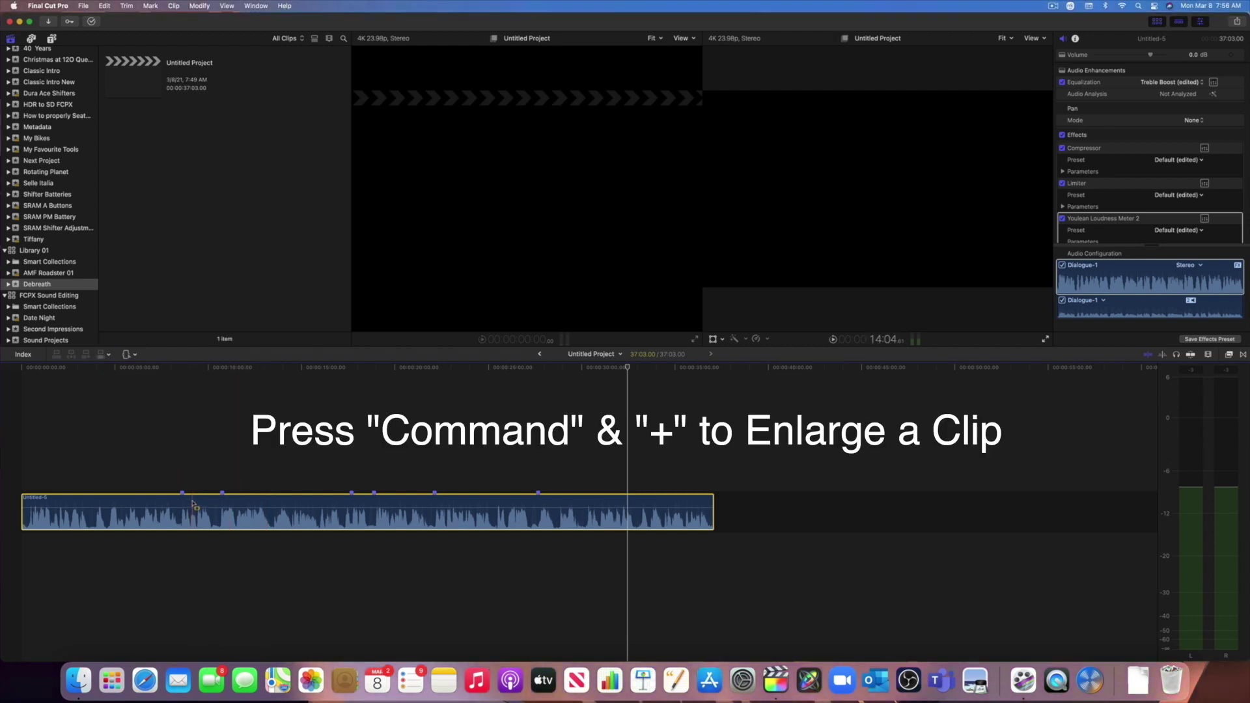
key("super+equal")
key("super+equal")
key("super+equal")
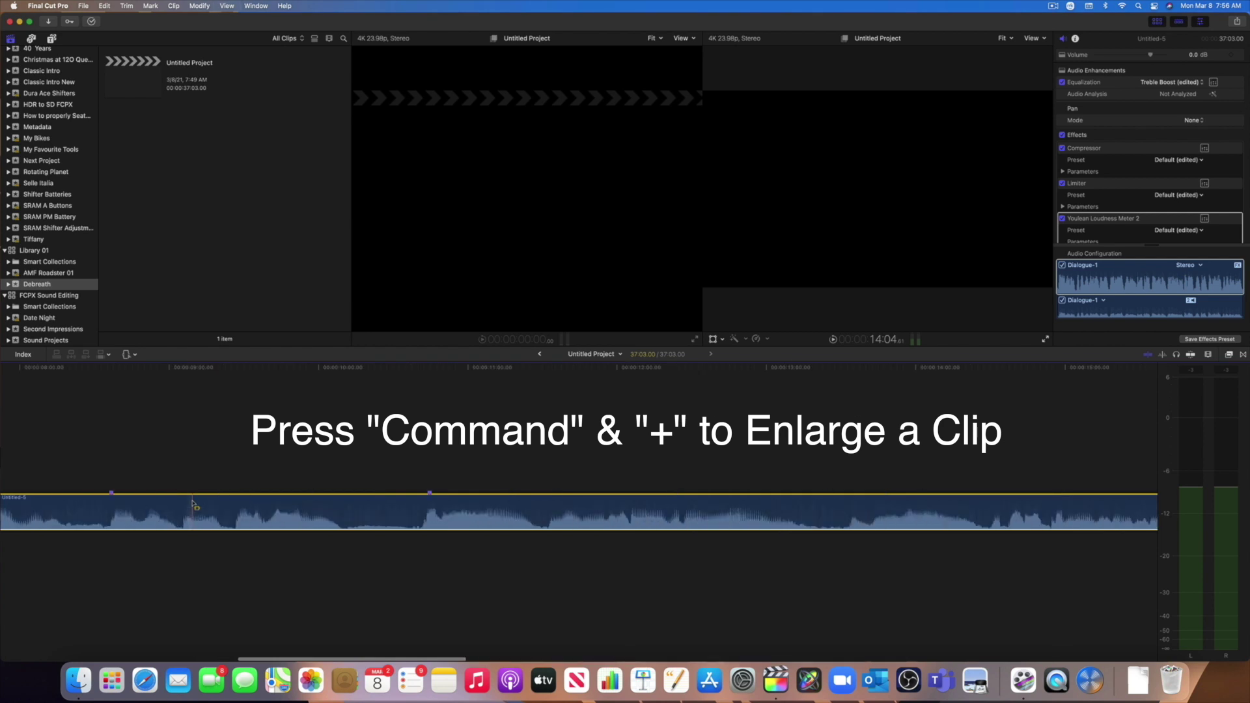
scroll(193, 504, "left", 1)
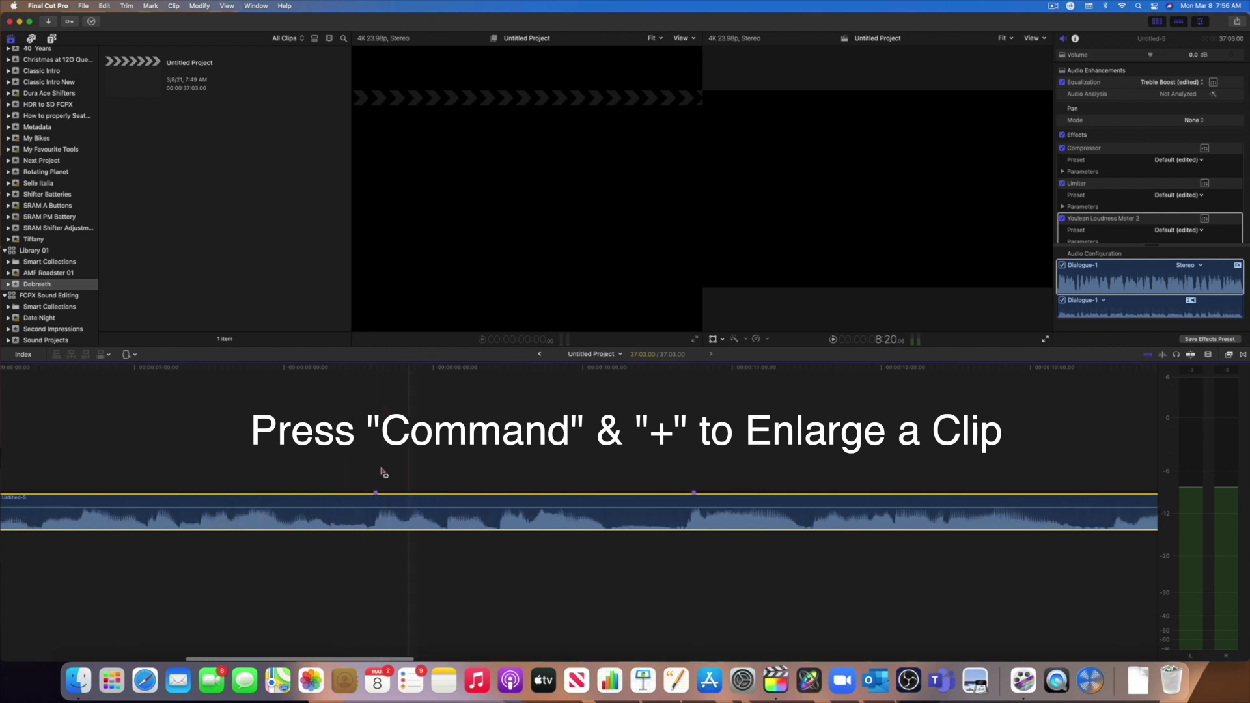
left_click(377, 496)
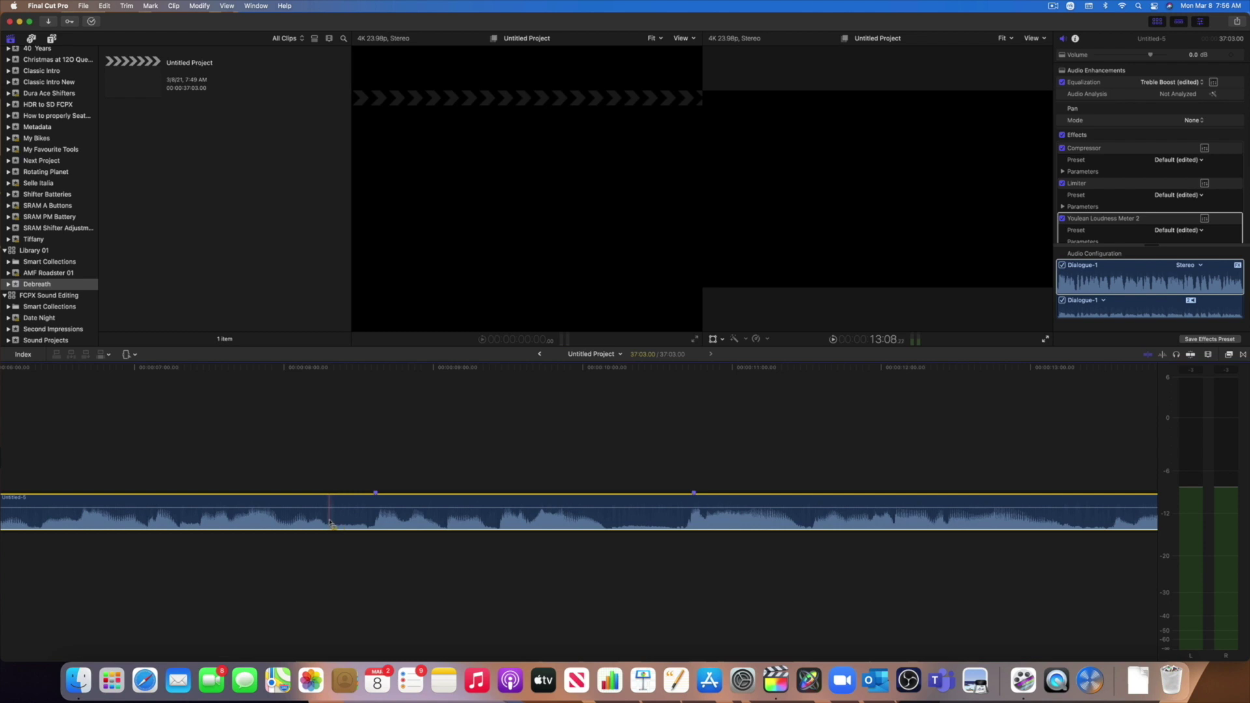
Range-select the first breath and drag its volume down to -22 dB, then reselect the clip.
left_click_drag(331, 517, 368, 514)
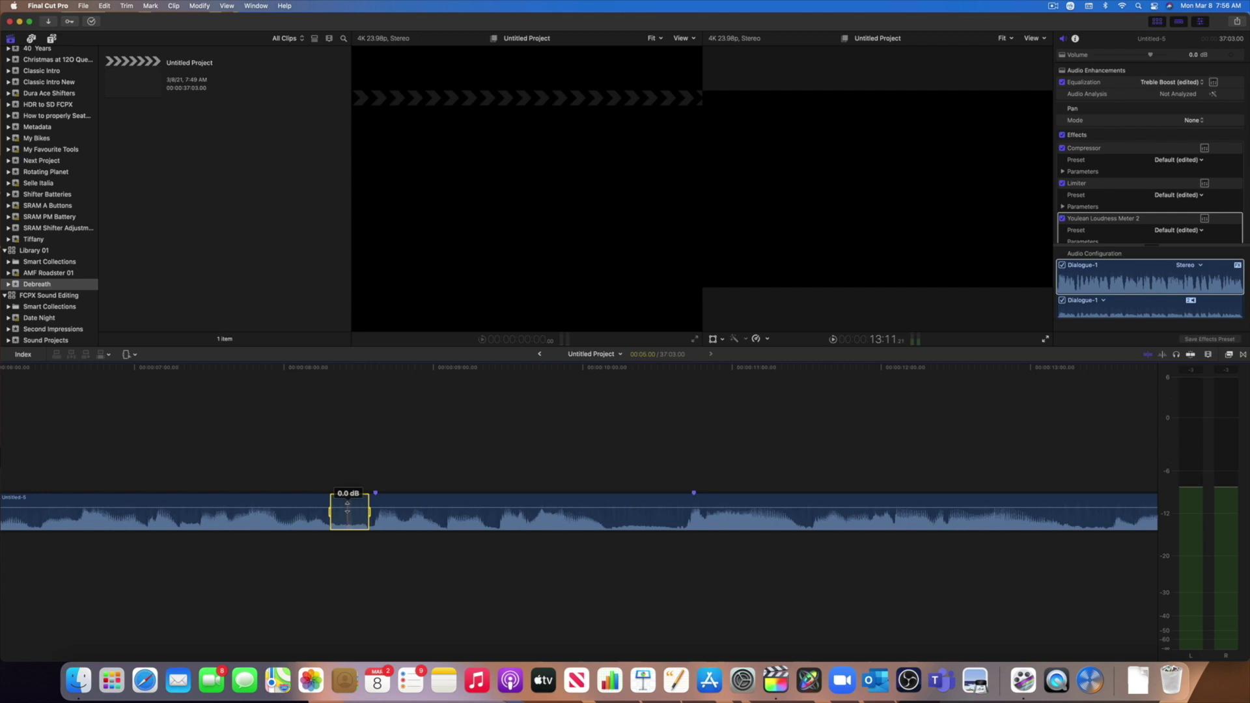
left_click_drag(347, 507, 347, 517)
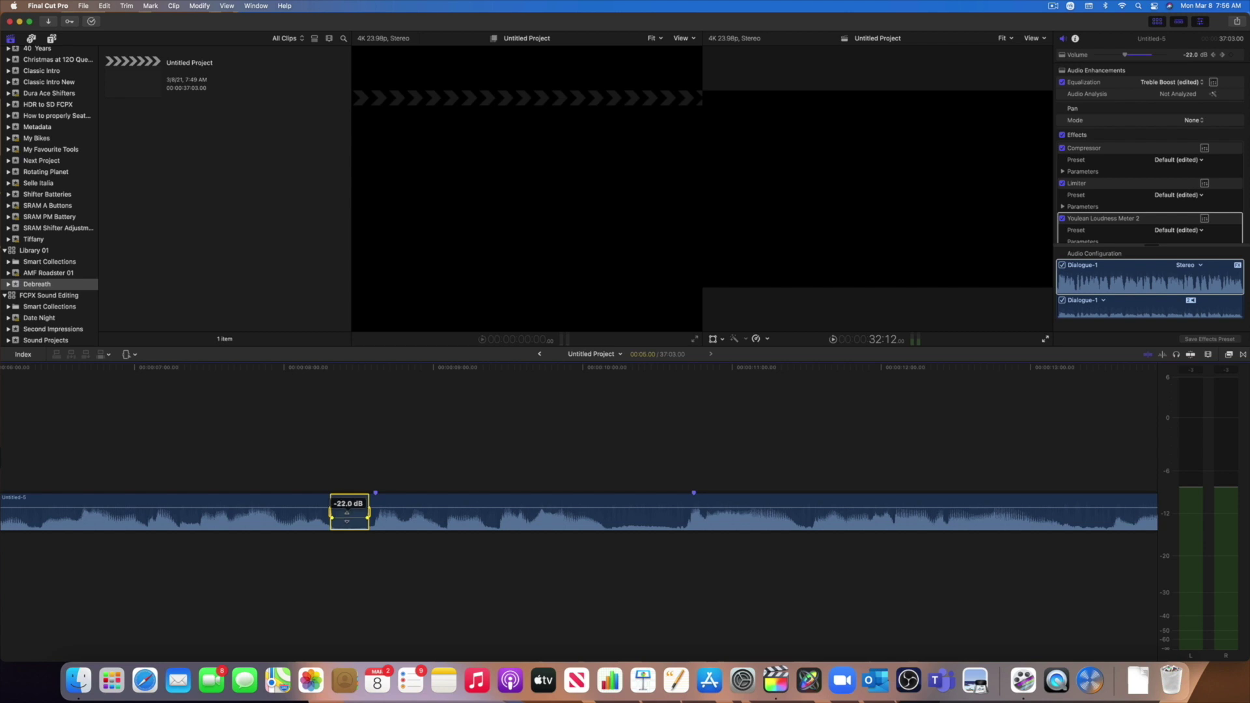
left_click_drag(346, 516, 347, 516)
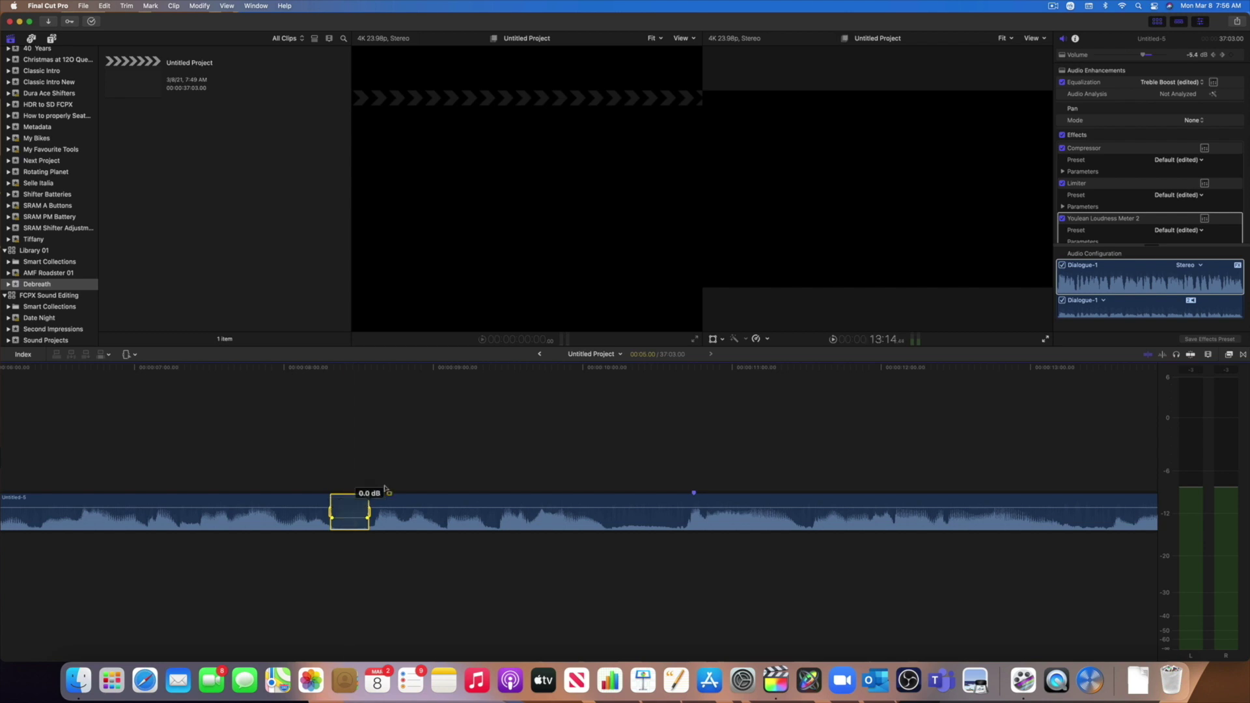
left_click(404, 547)
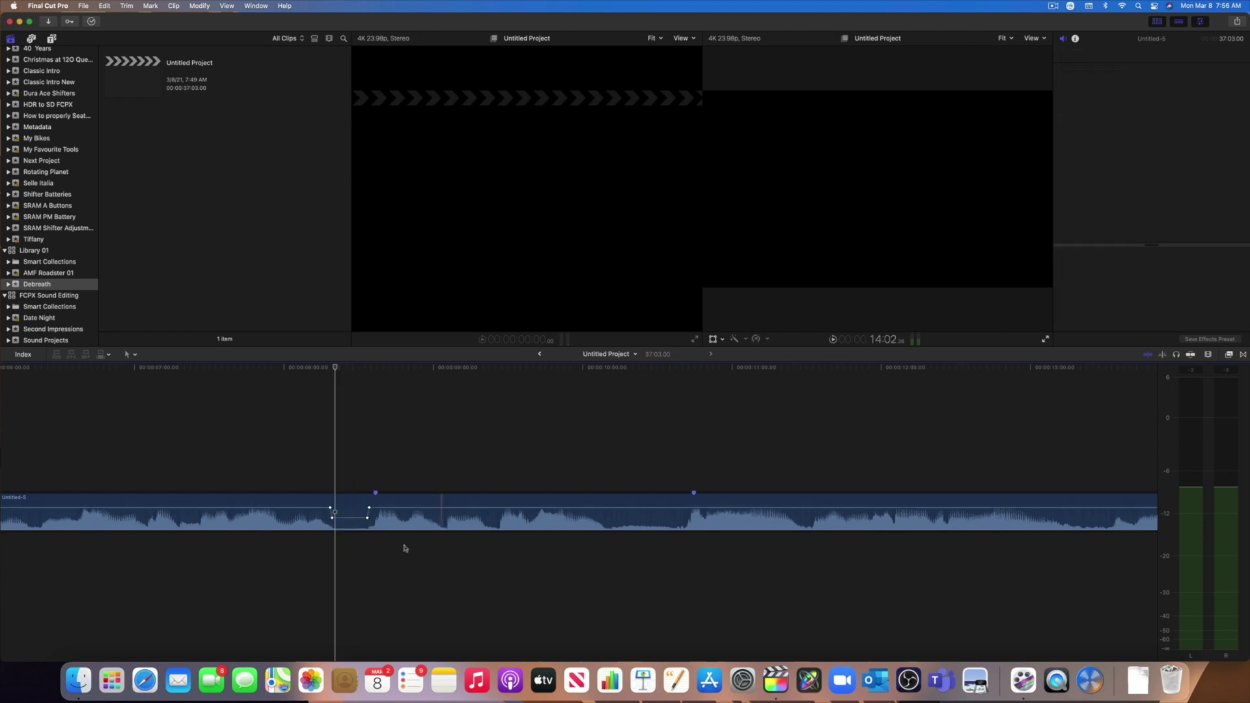
left_click(330, 507)
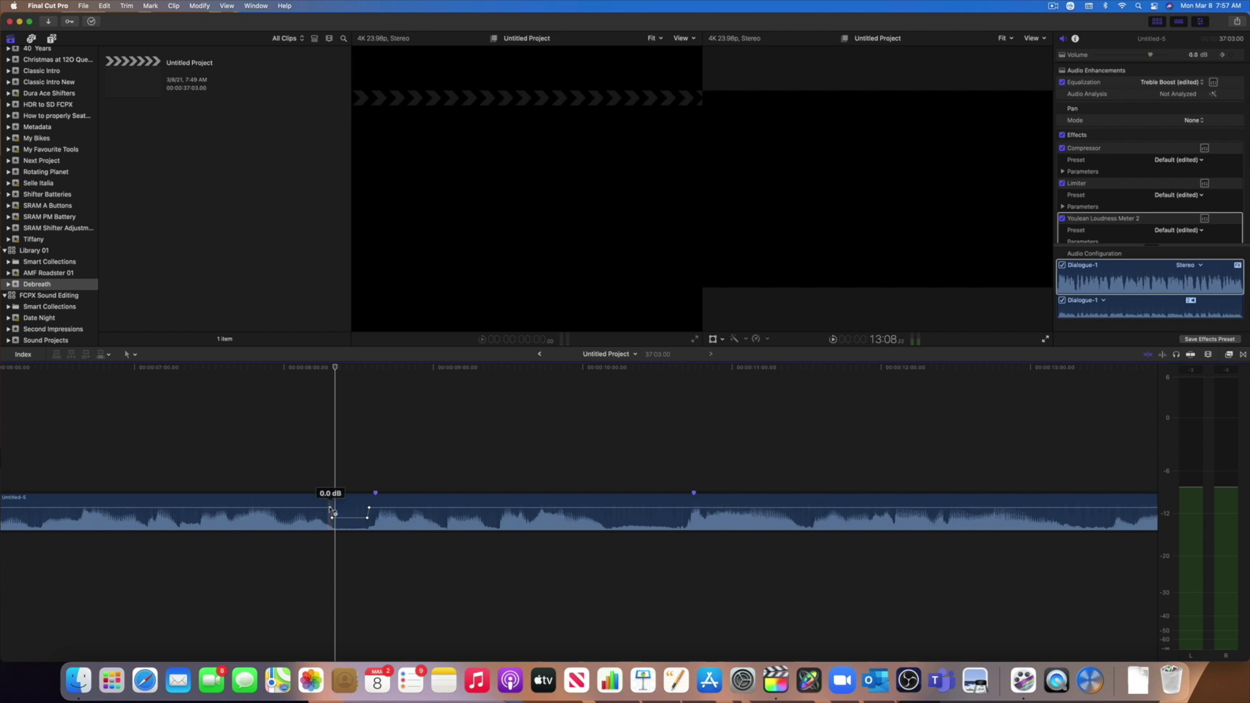
scroll(376, 514, "right", 4)
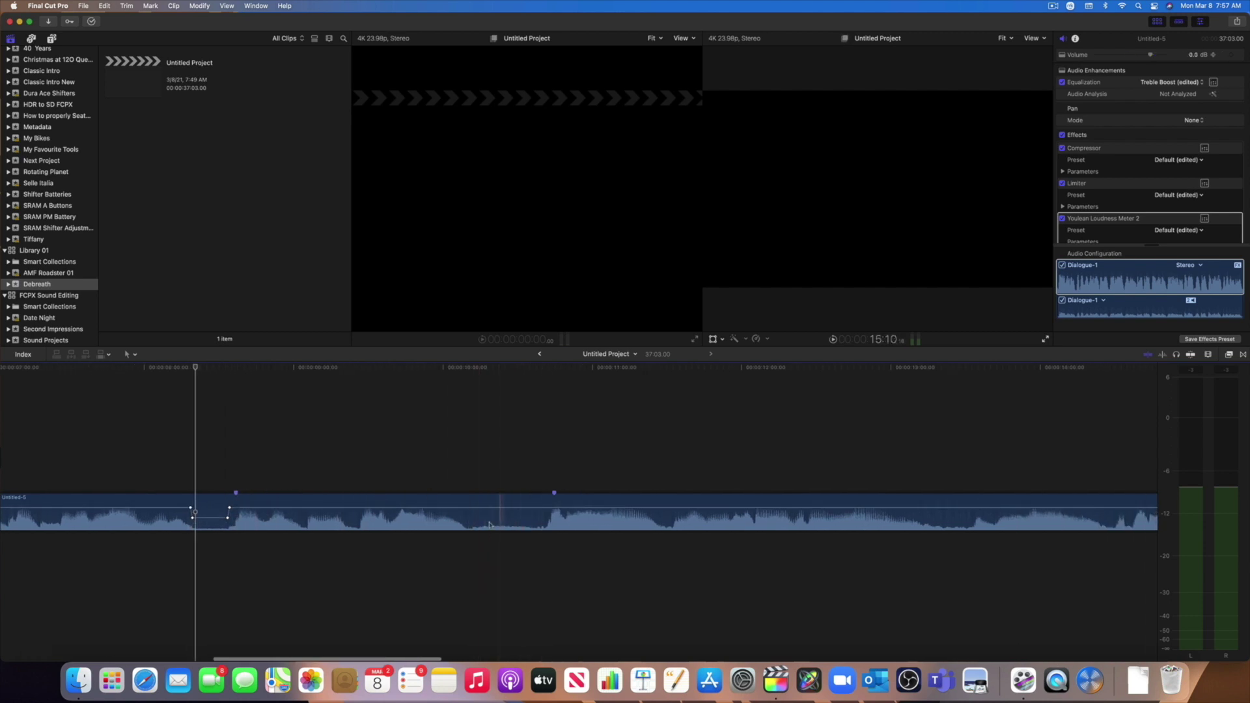
Range-select the next breaths along the voiceover and lower their volume.
key("r")
left_click_drag(470, 517, 499, 518)
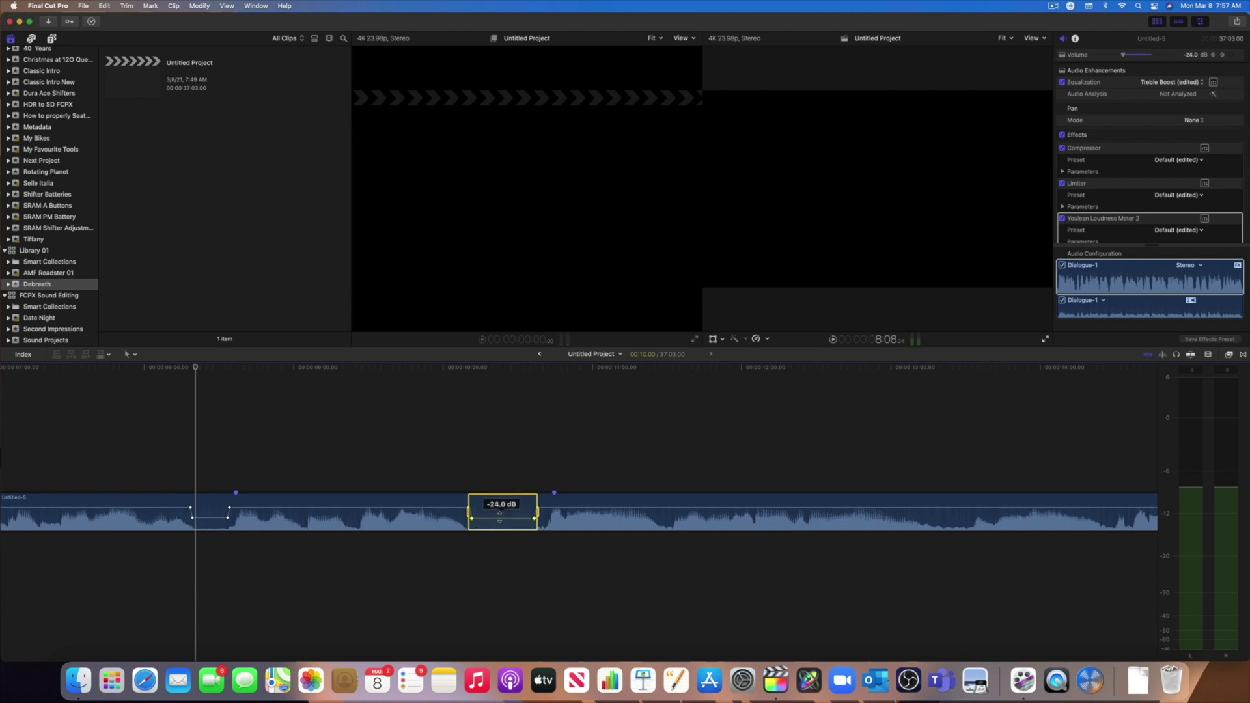
scroll(526, 472, "right", 3)
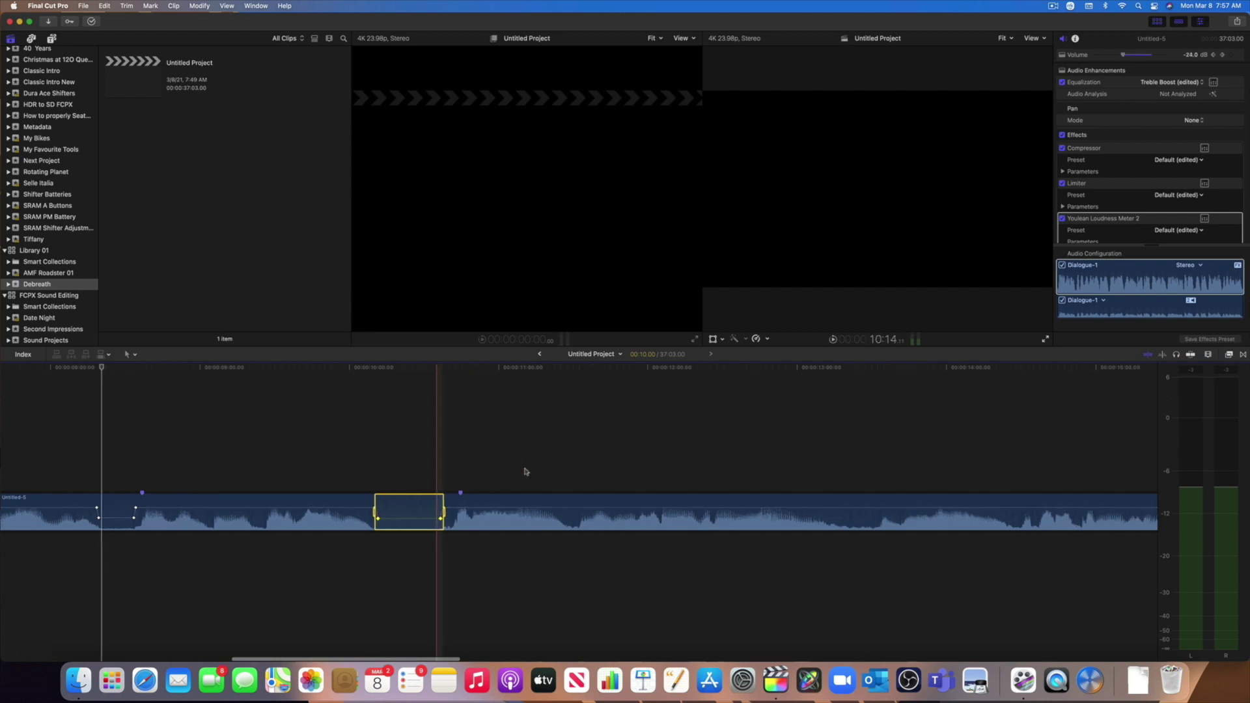
scroll(526, 471, "right", 15)
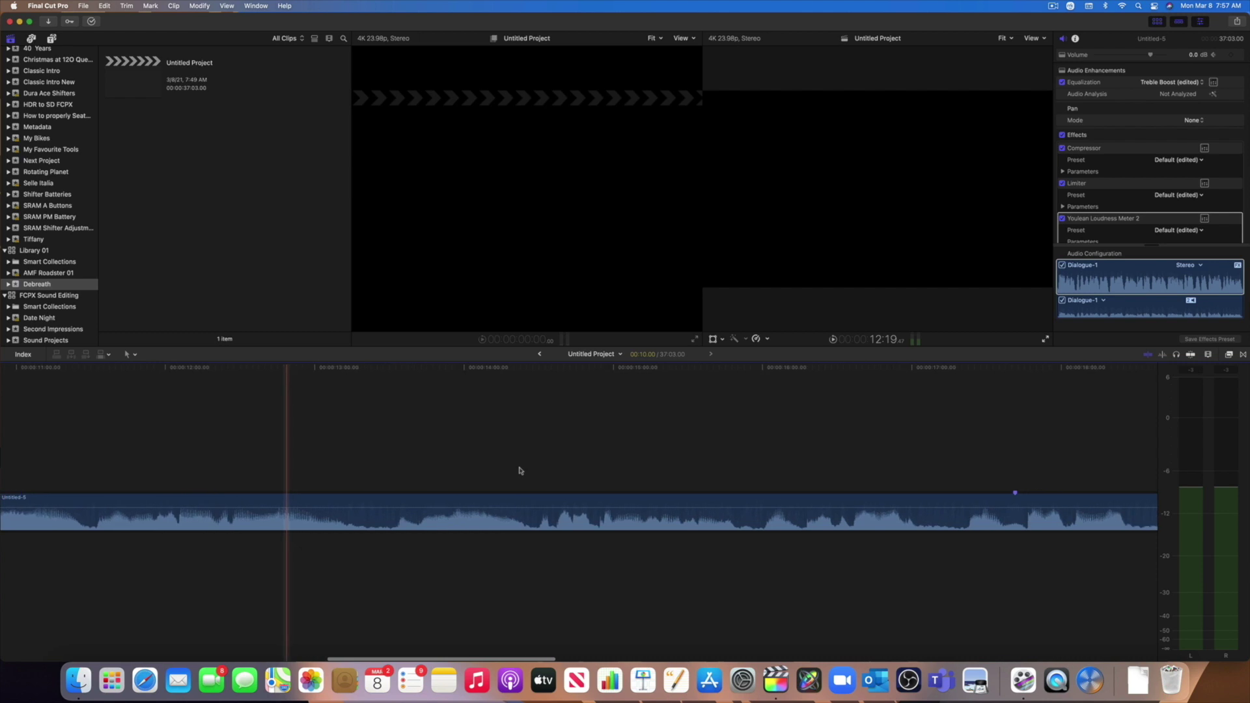
scroll(519, 470, "right", 15)
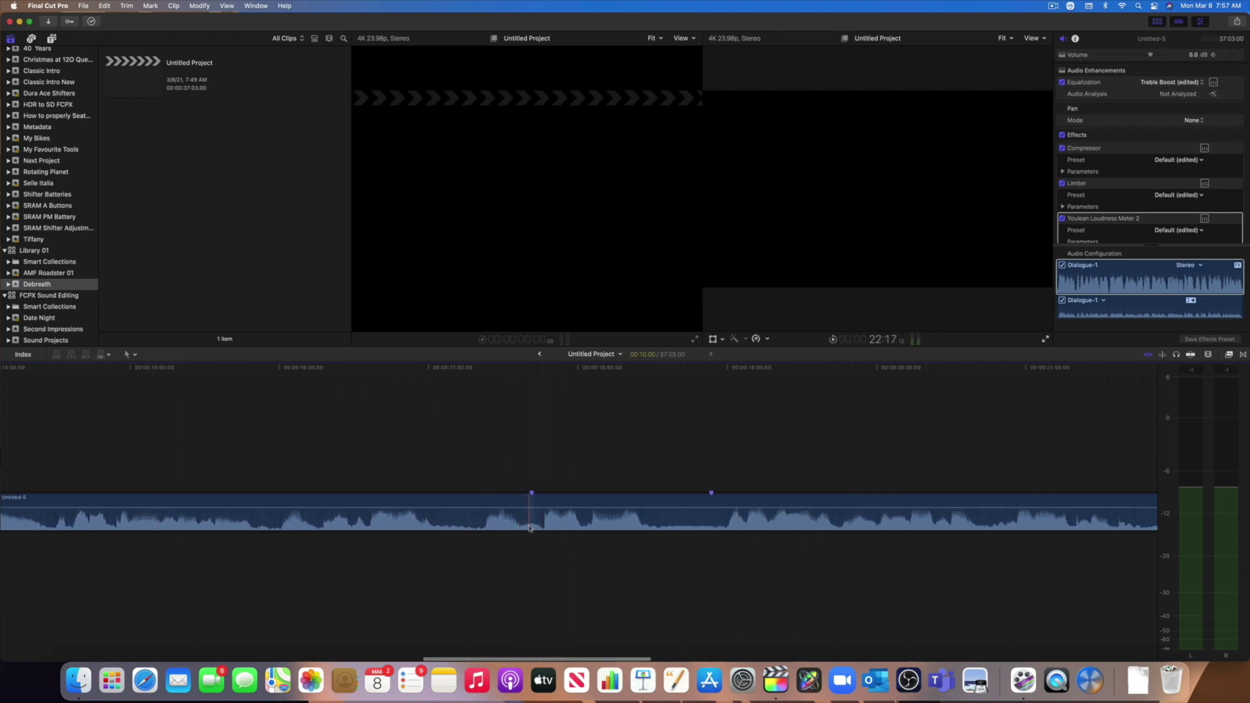
key("r")
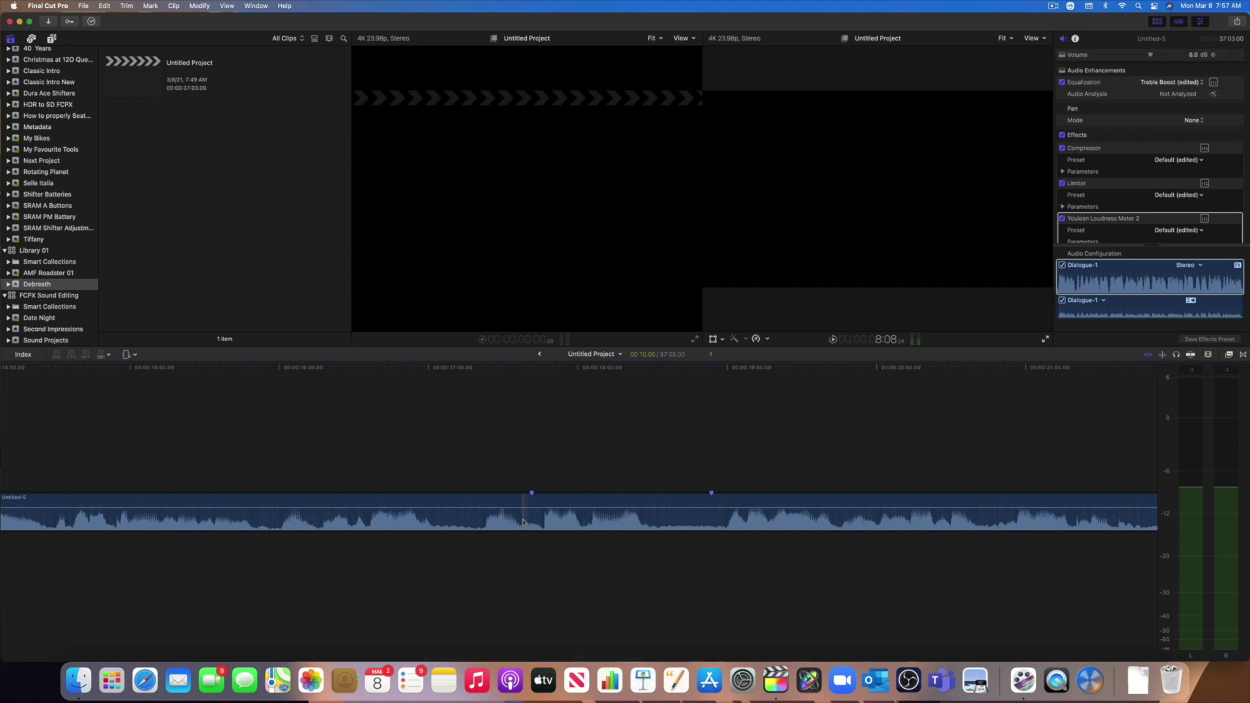
mouse_move(523, 514)
left_mouse_down()
mouse_move(541, 521)
mouse_move(531, 507)
left_mouse_up()
key("a")
scroll(638, 502, "right", 5)
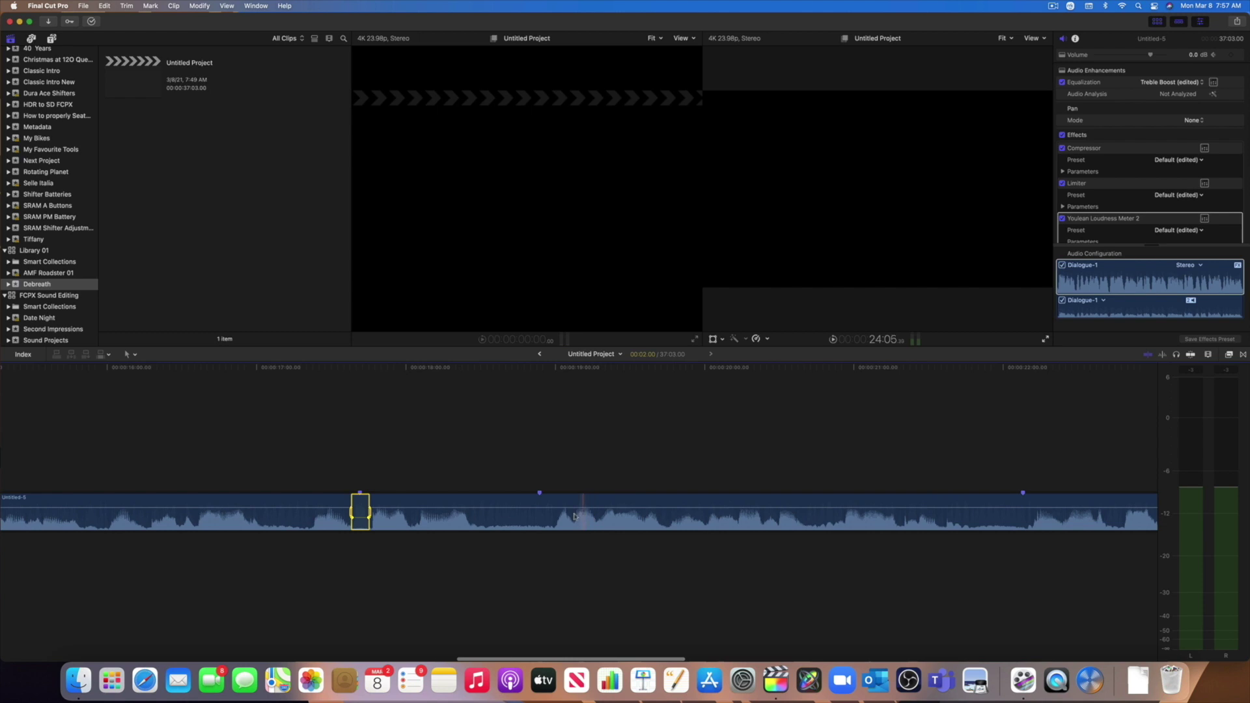
Lower one more breath to about −20 dB and fit the whole clip in the timeline.
key("r")
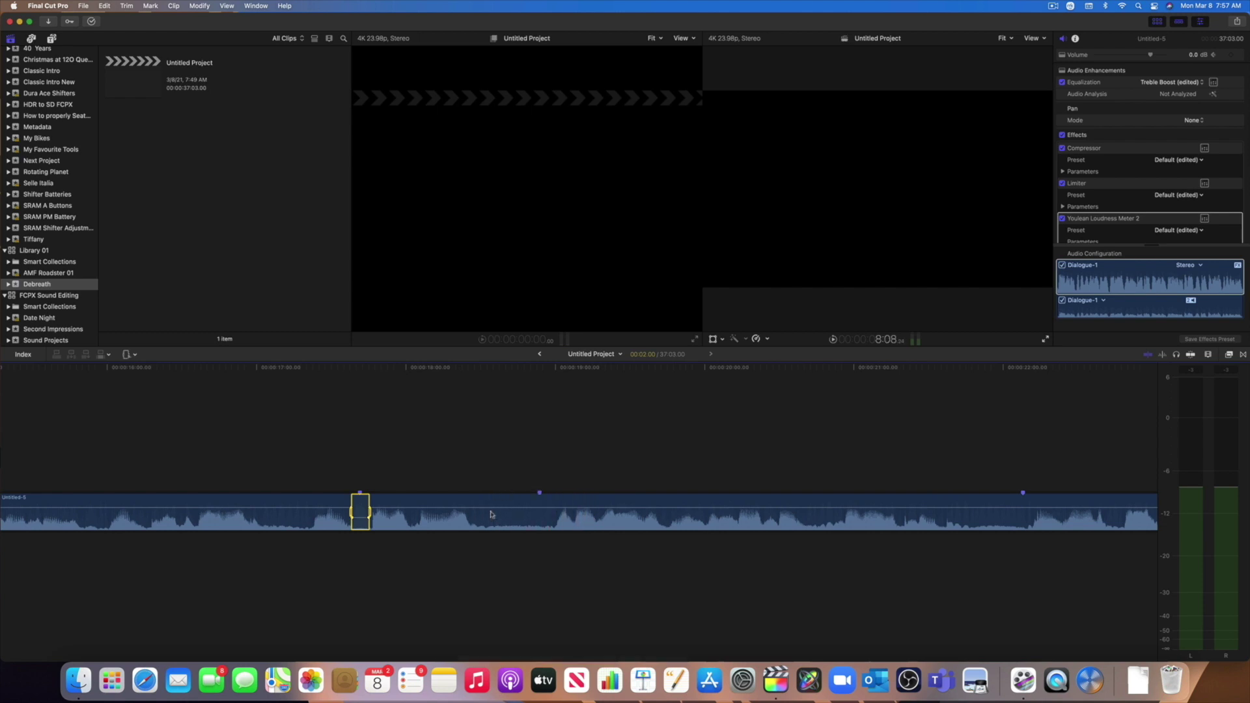
left_click_drag(491, 514, 519, 517)
key("a")
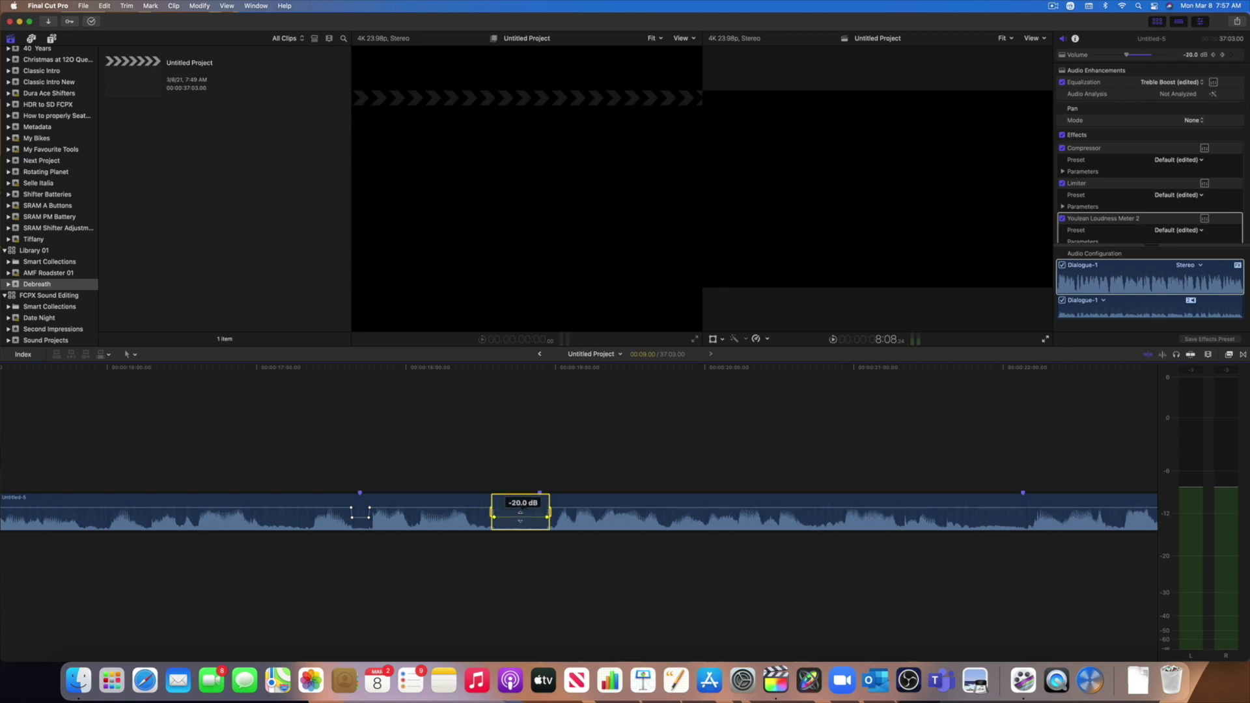
scroll(844, 424, "right", 5)
scroll(807, 429, "right", 3)
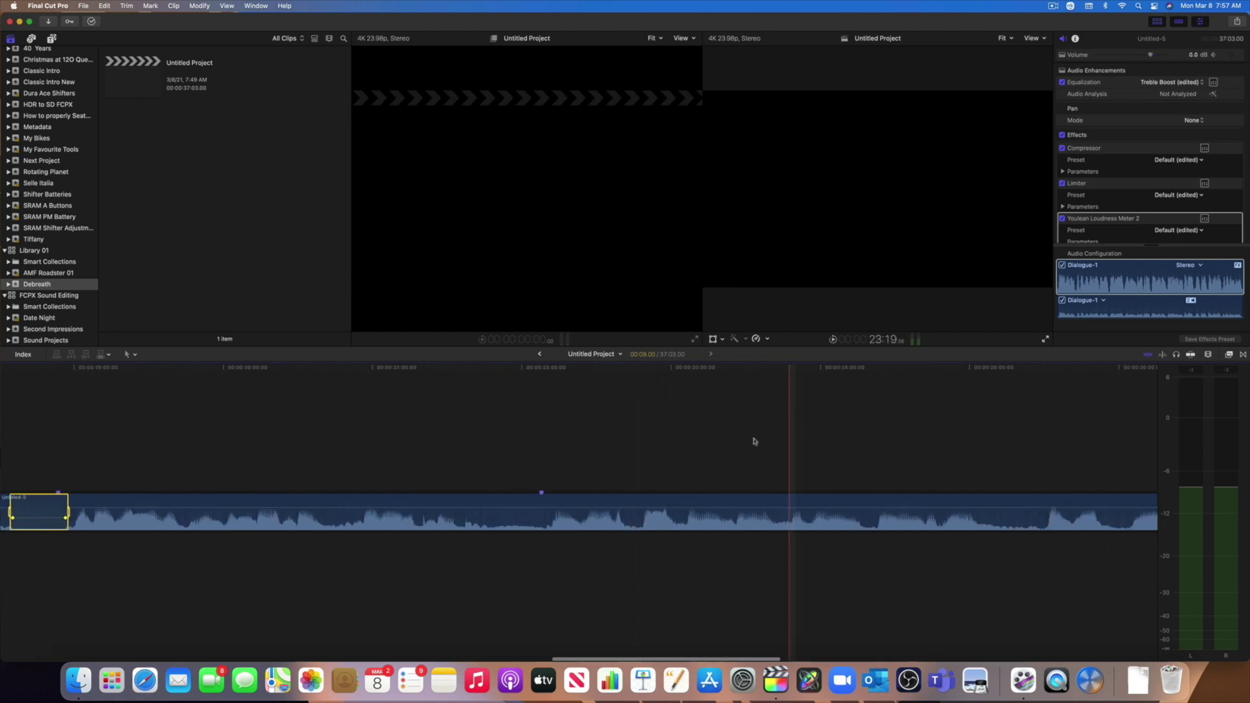
key("shift+z")
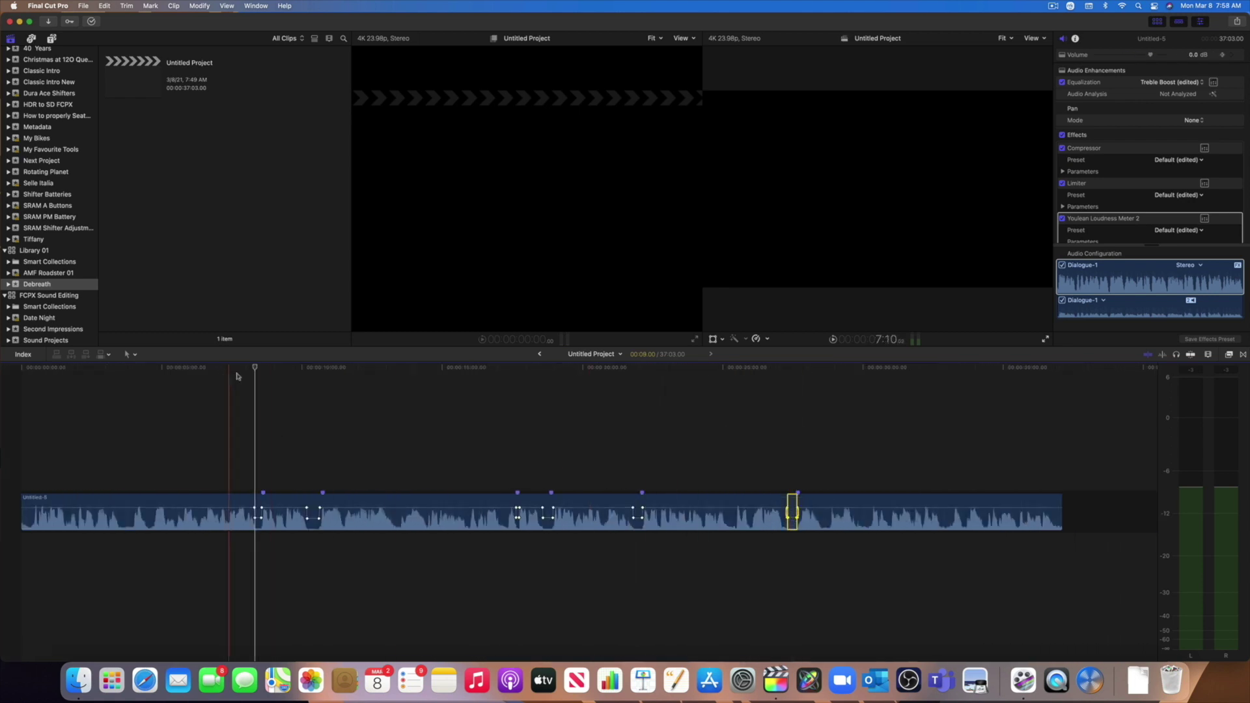
Return to the timeline start, select the voiceover, and play it from the beginning.
key("Home")
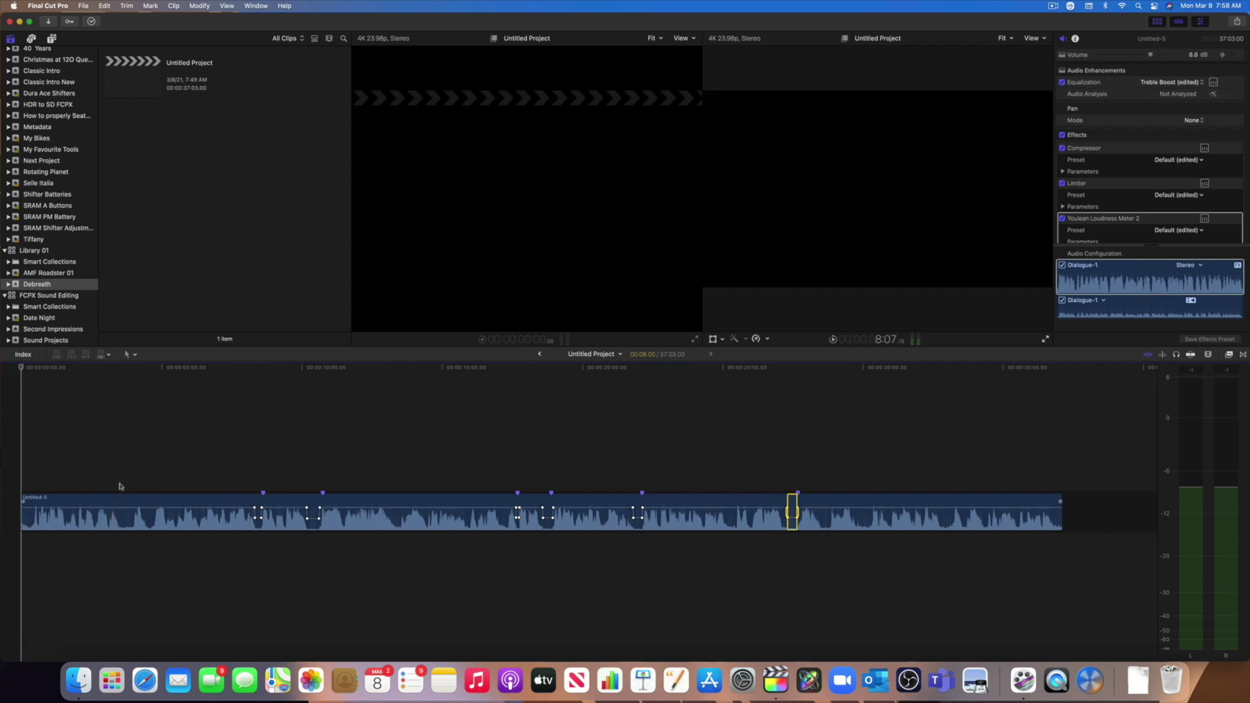
left_click(94, 505)
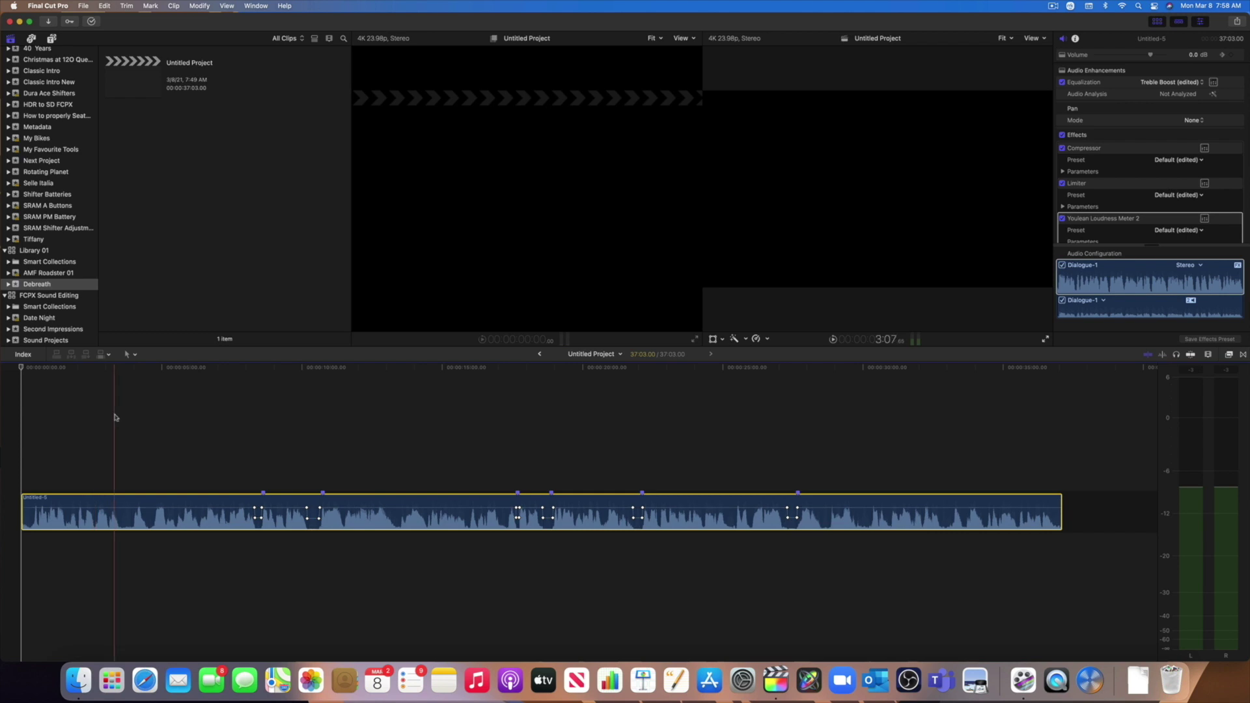
key("space")
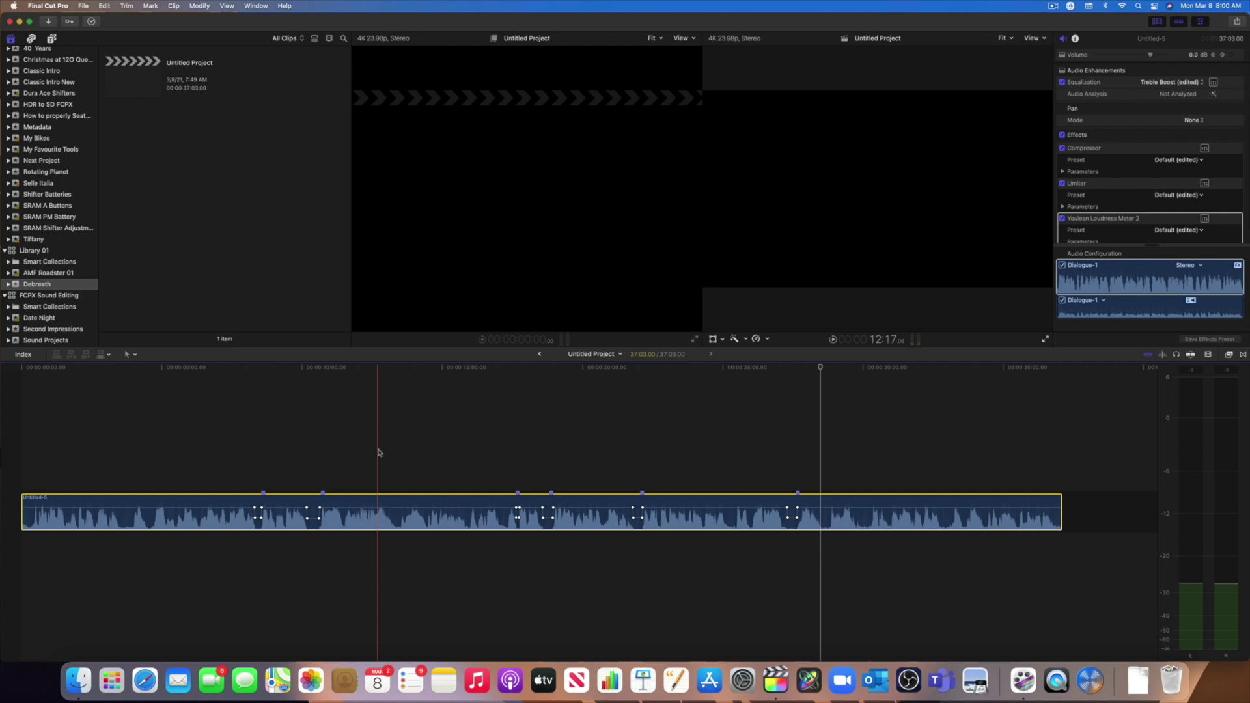
scroll(387, 479, "left", 3)
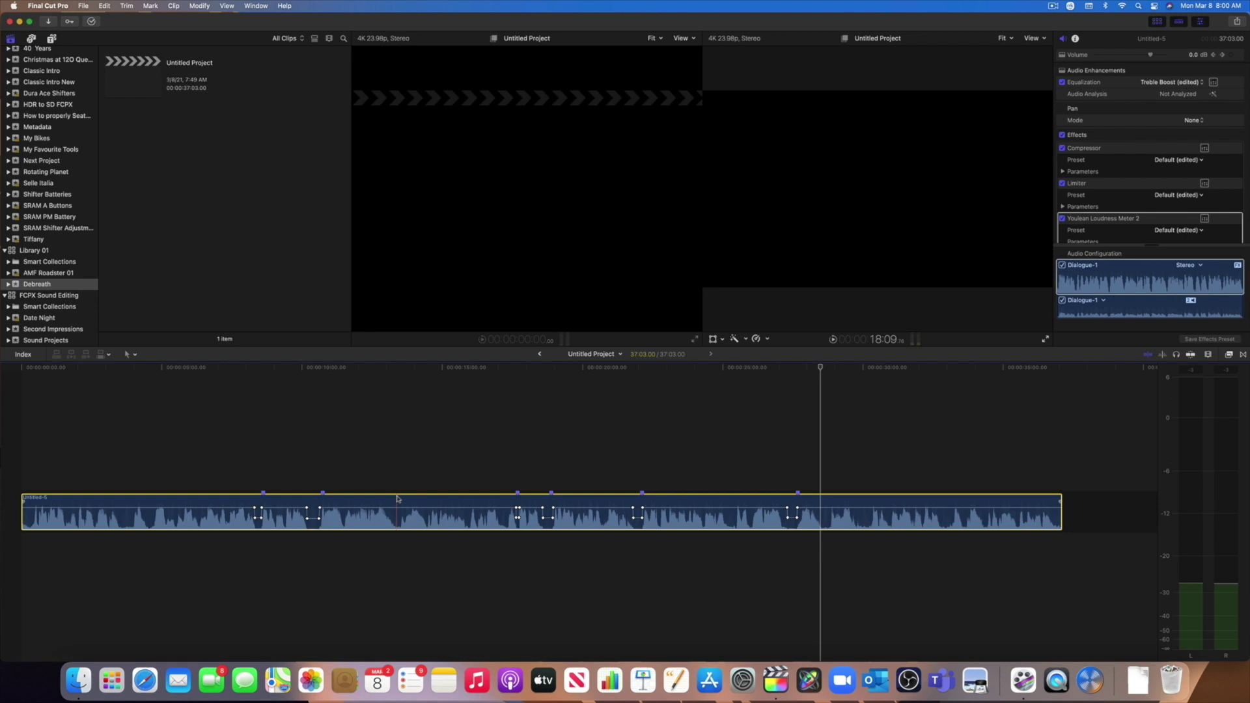
Option-drag a copy of the voiceover below it and delete the copy's volume keyframes.
left_click_drag(398, 499, 351, 575)
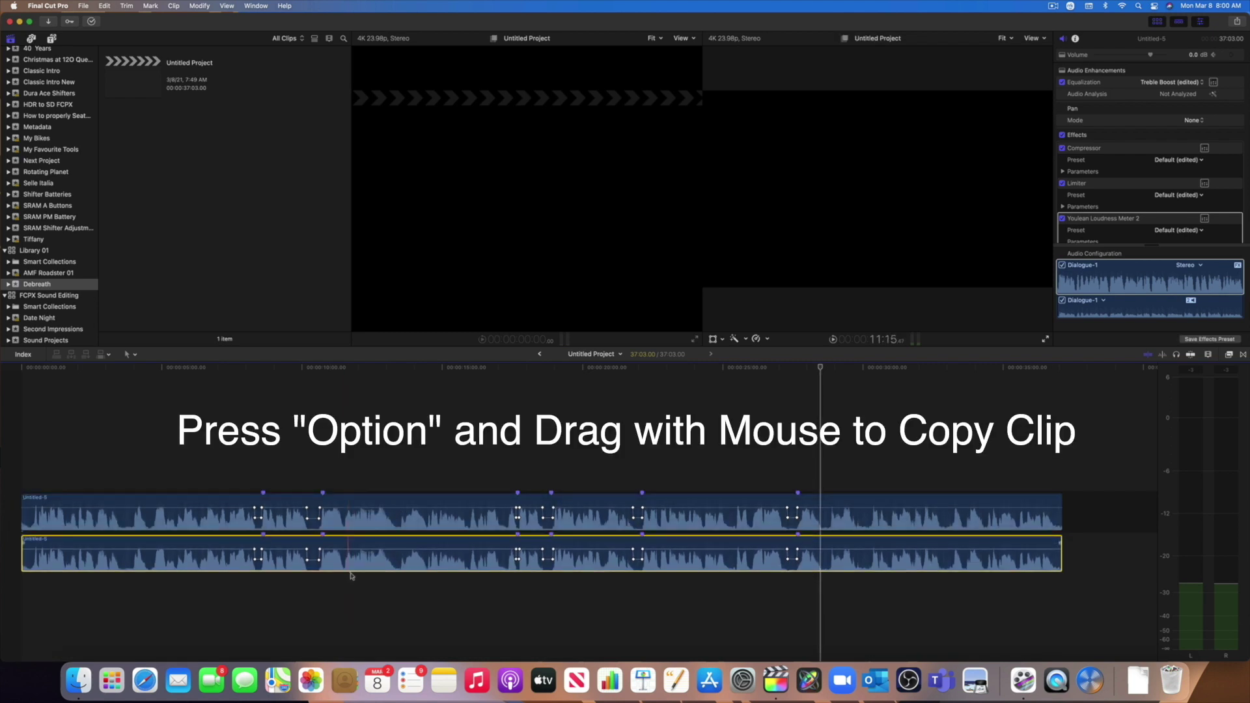
mouse_move(259, 549)
key("r")
left_click_drag(239, 554, 928, 550)
right_click(645, 553)
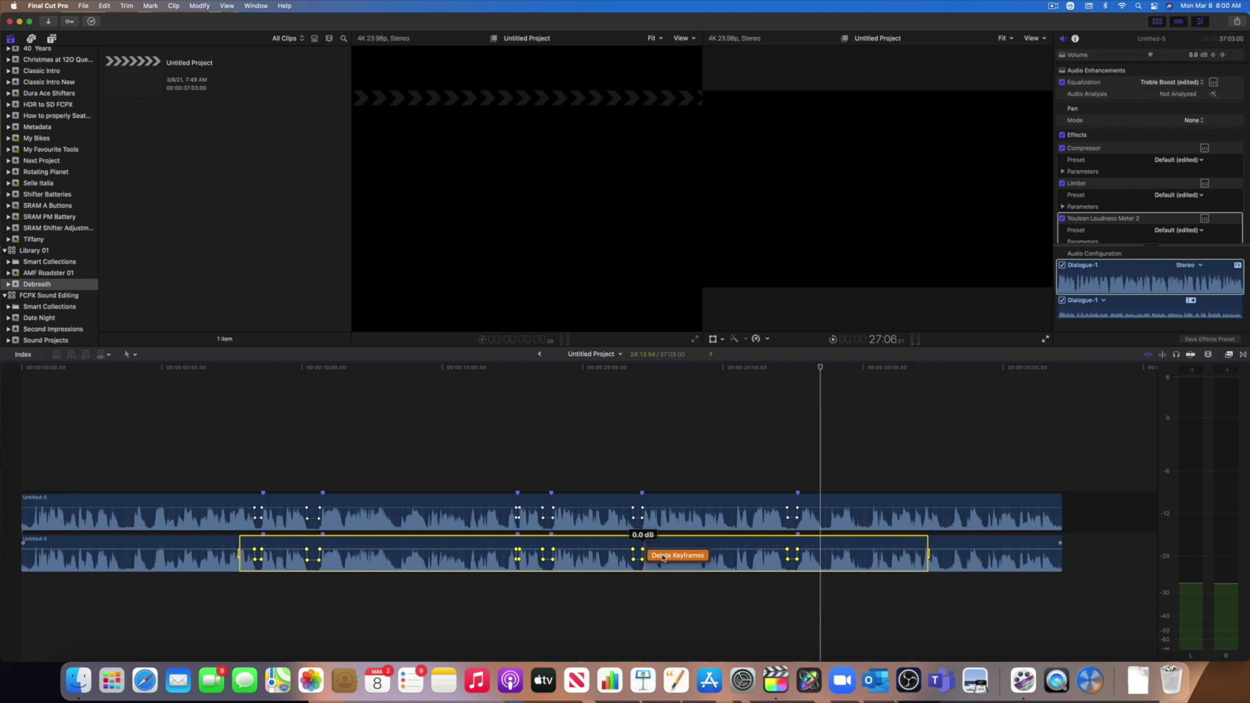
left_click(662, 557)
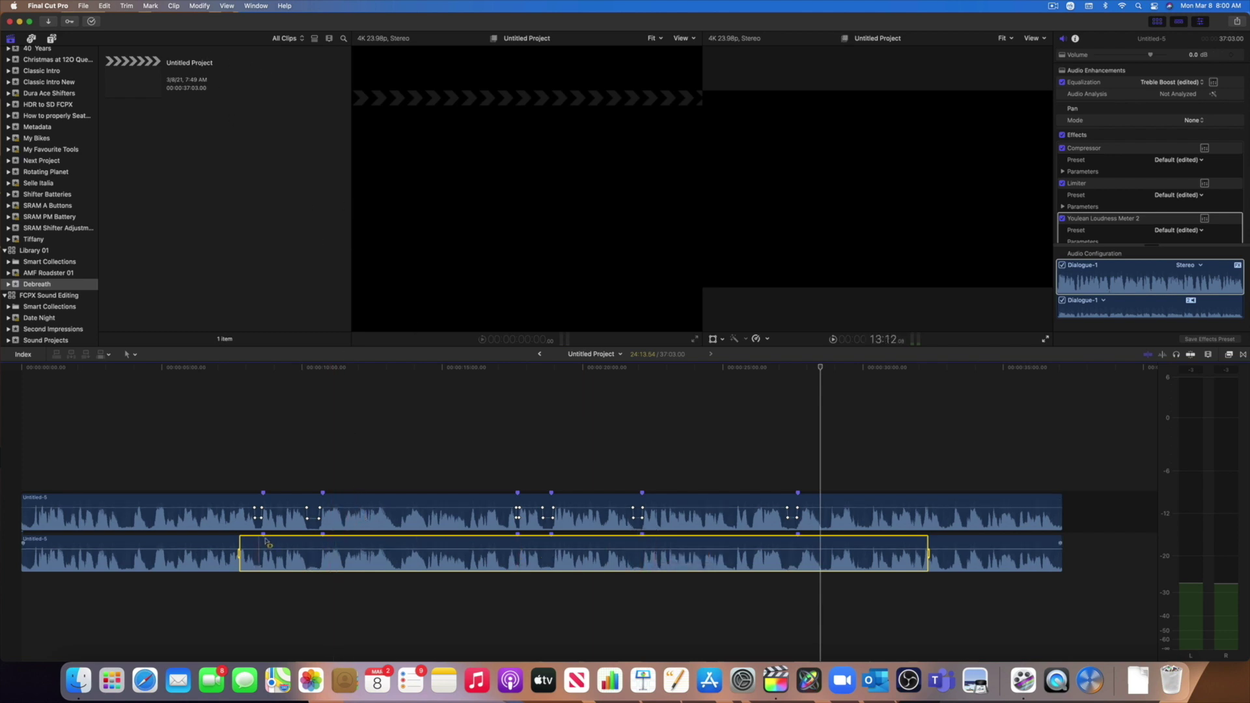
Select the lower copy and drag Waves DeBreath (m) from the Effects browser onto it.
scroll(174, 544, "left", 2)
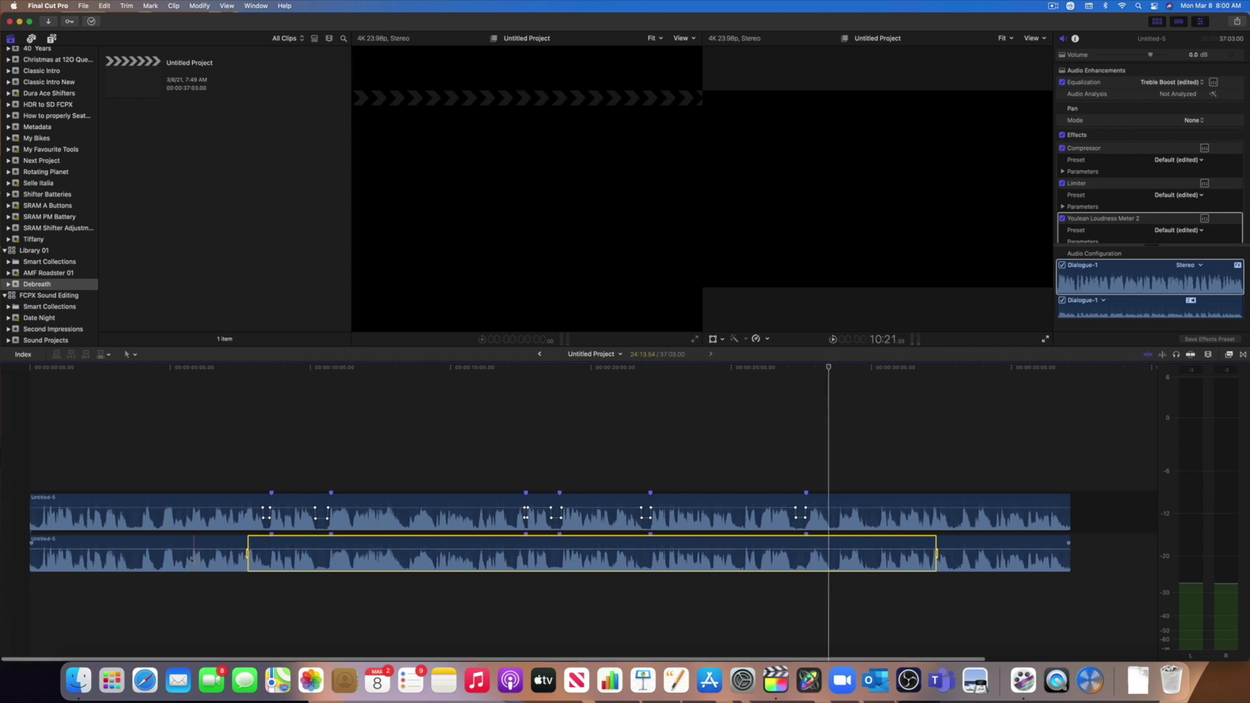
left_click(174, 543)
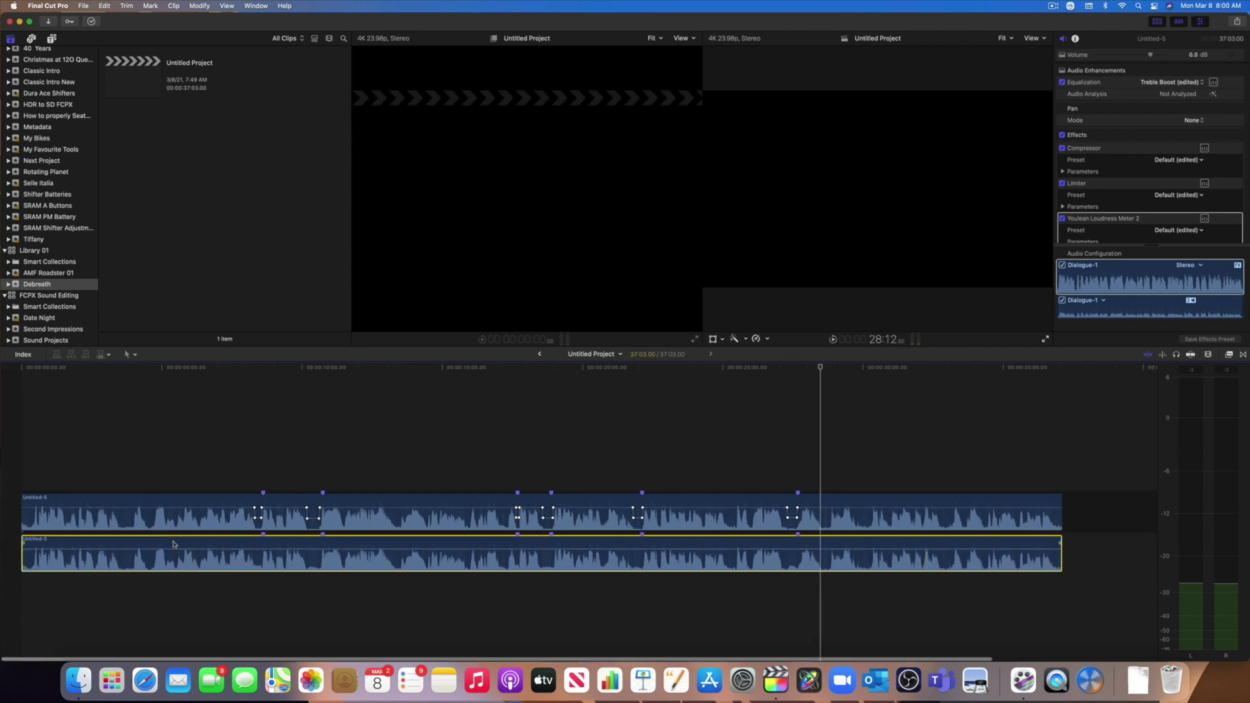
left_click(1229, 354)
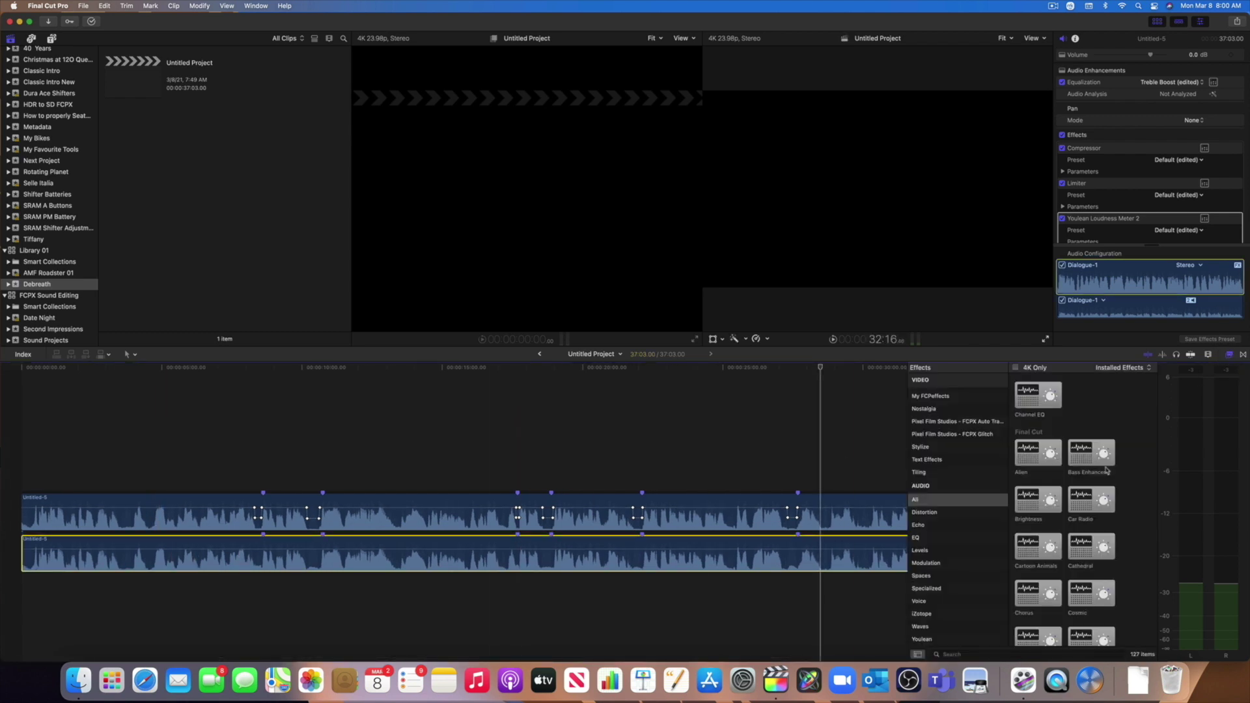
left_click(921, 627)
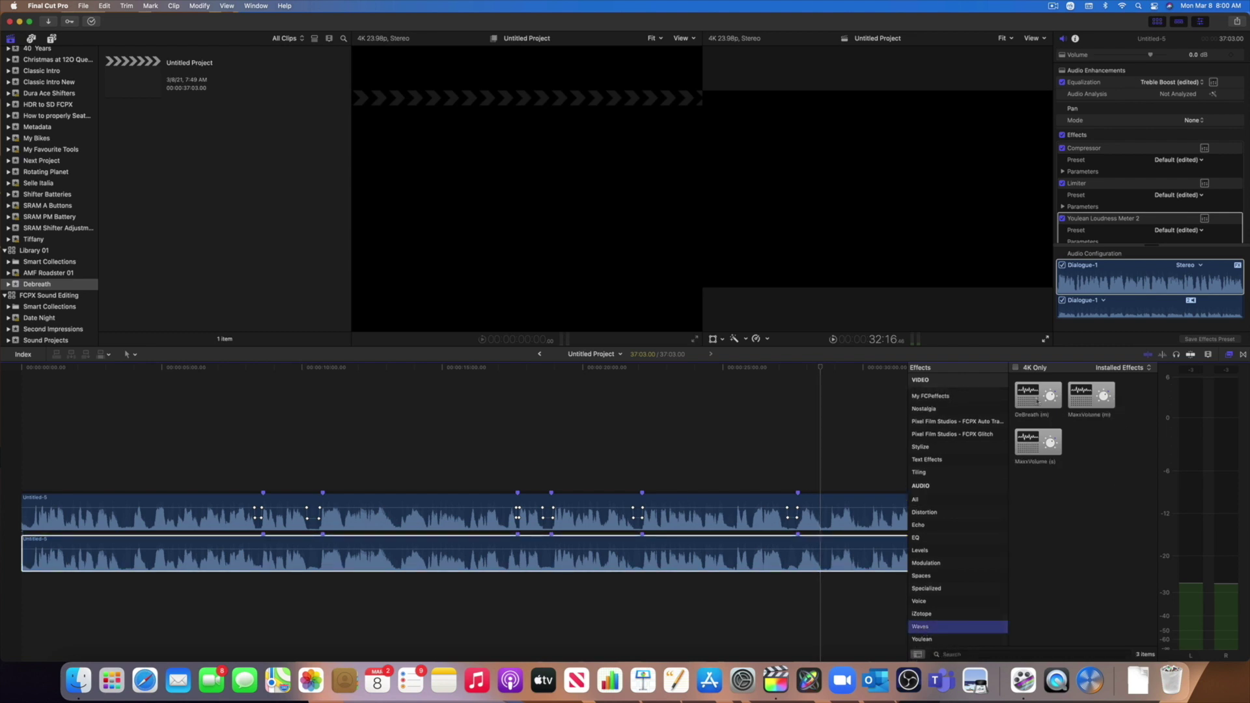
left_click_drag(1038, 401, 533, 565)
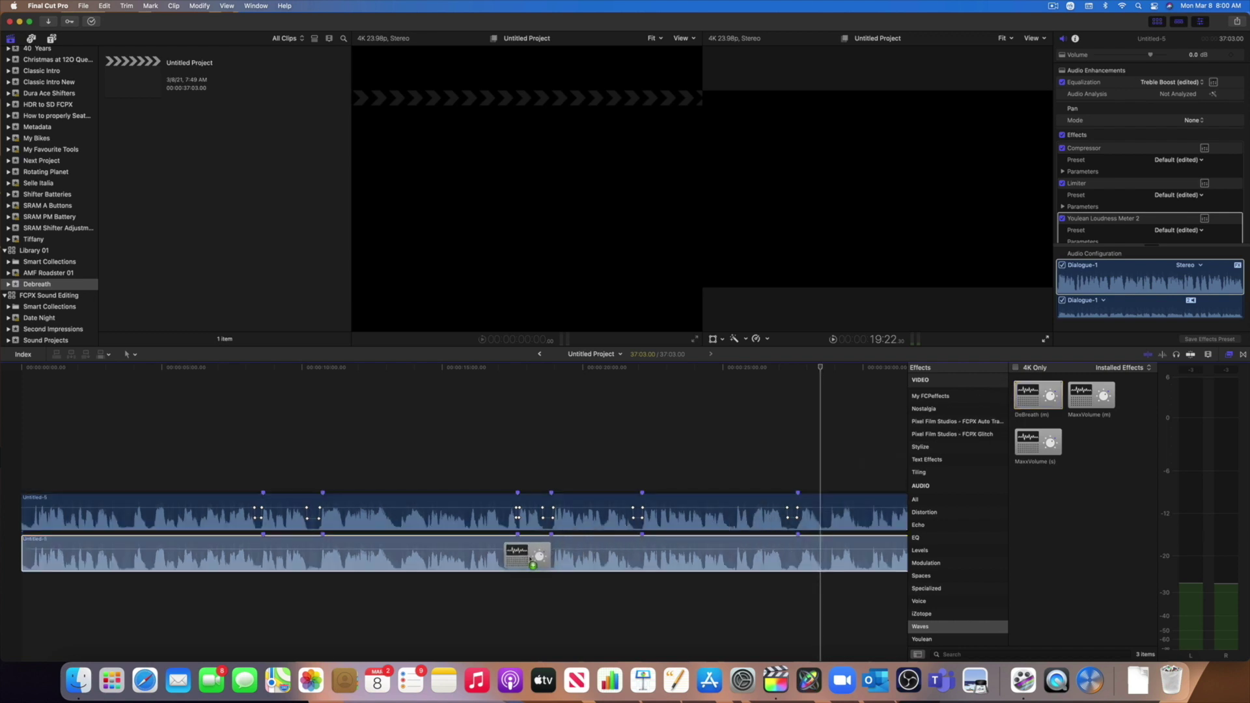
left_click_drag(533, 565, 532, 563)
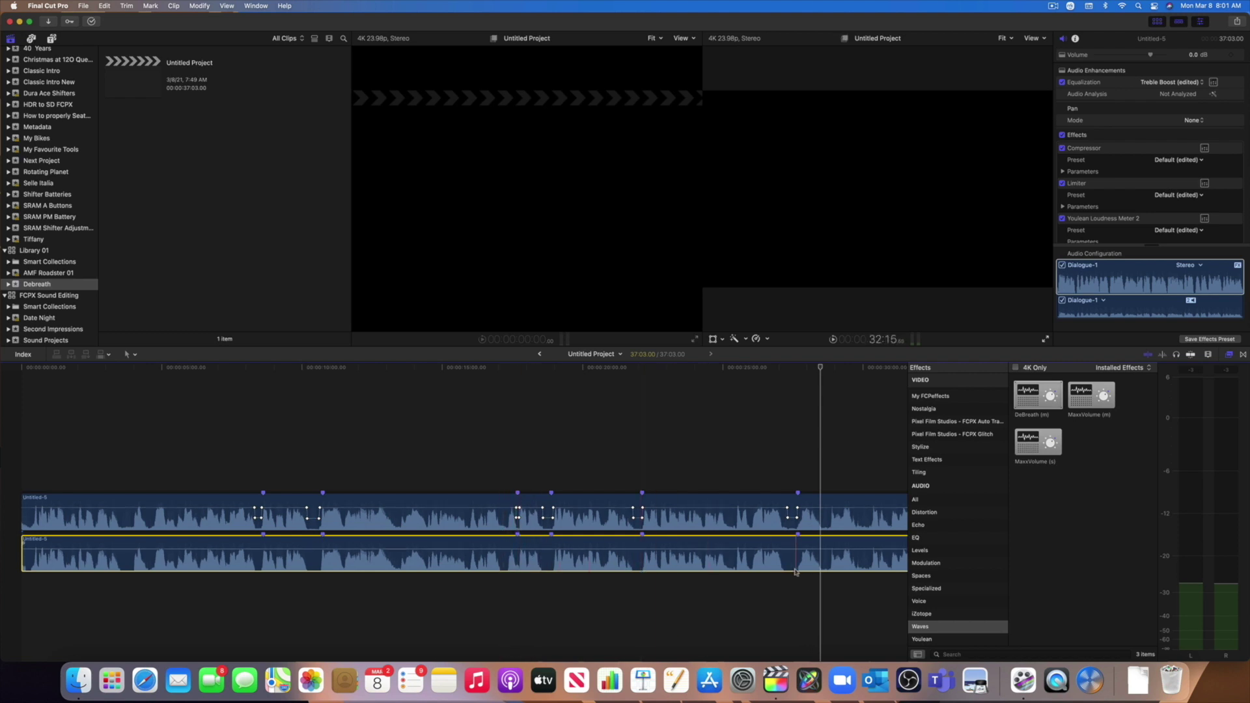
Scroll the timeline and zoom to fit both stacked voiceover clips in view.
scroll(795, 571, "right", 5)
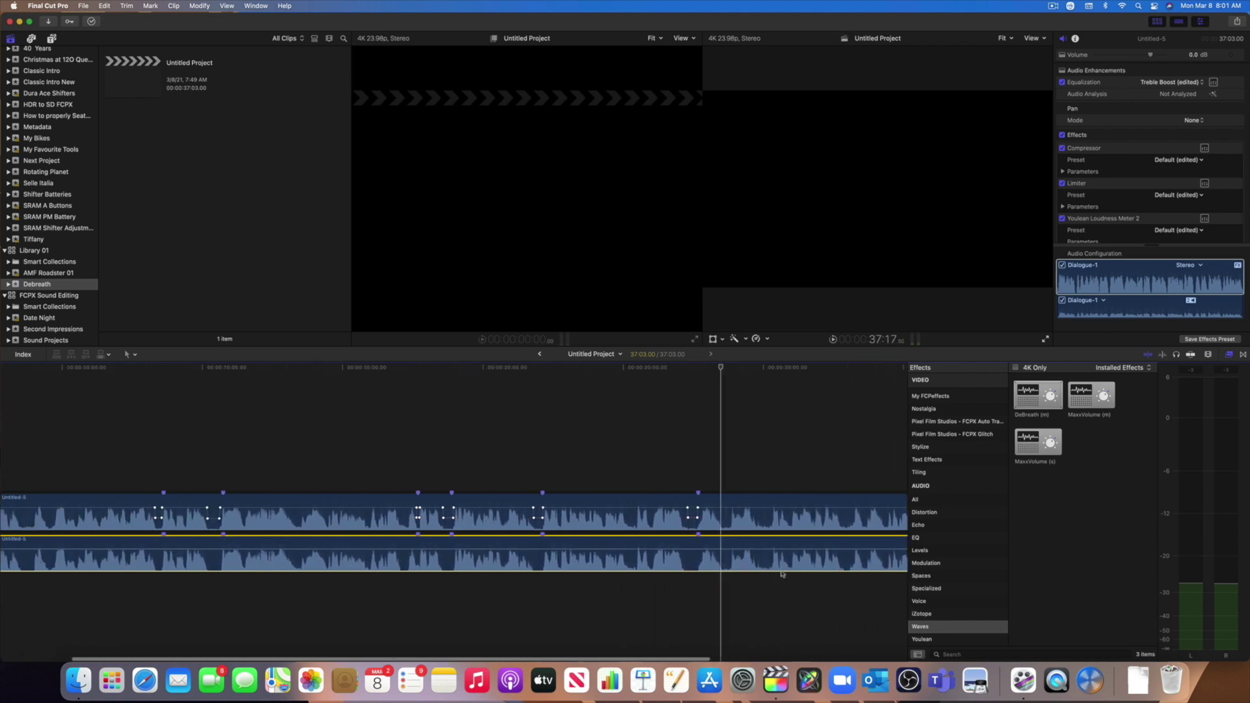
scroll(781, 573, "right", 2)
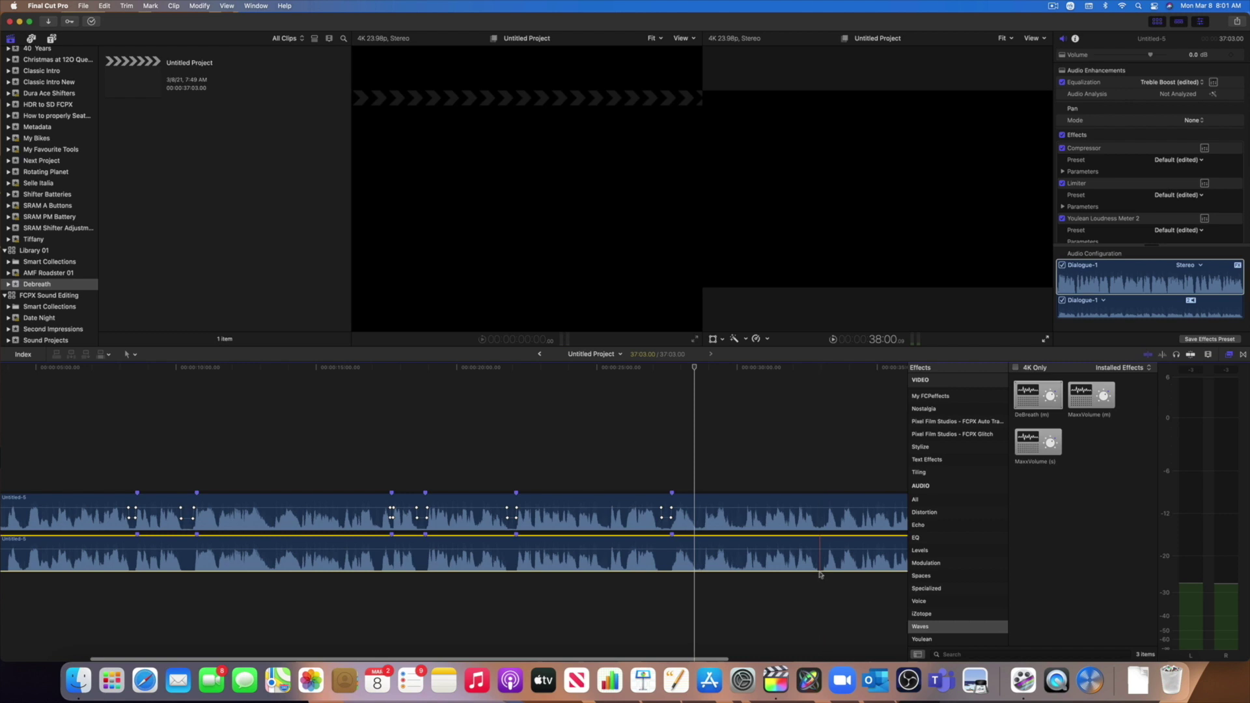
key("shift+z")
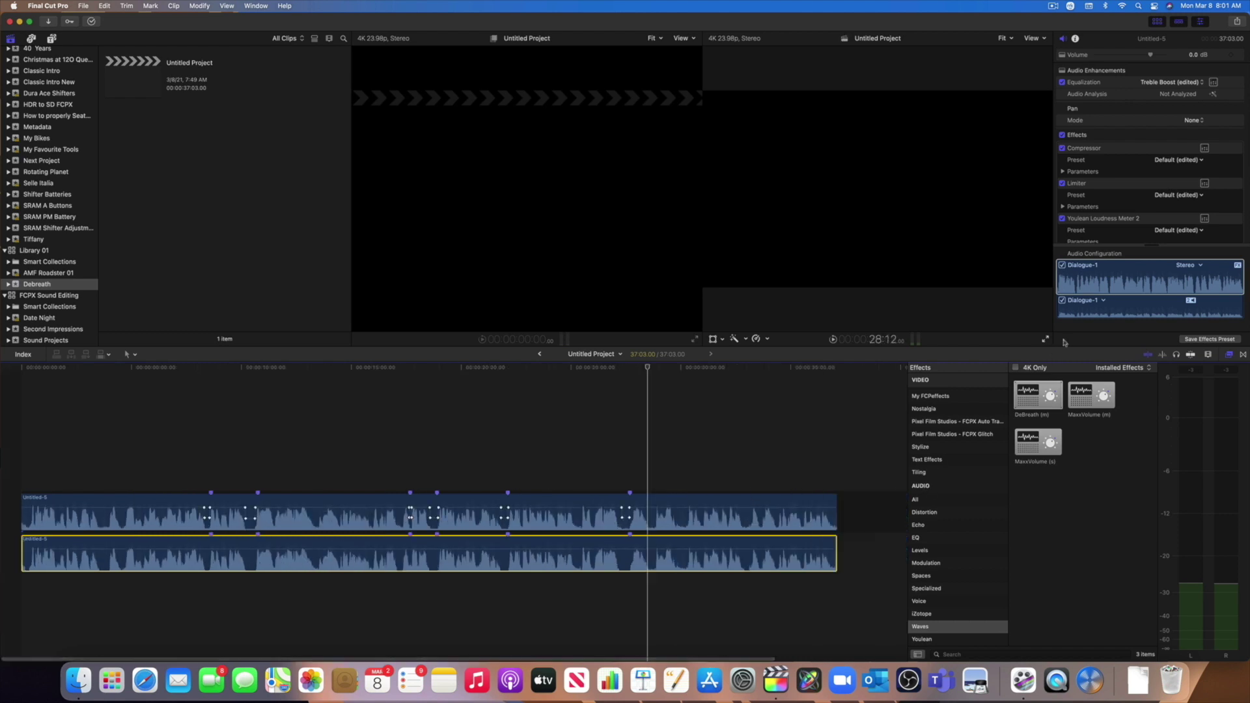
Open DeBreath (m)'s editor from the Audio Inspector and move its window over the viewer.
left_click(1203, 219)
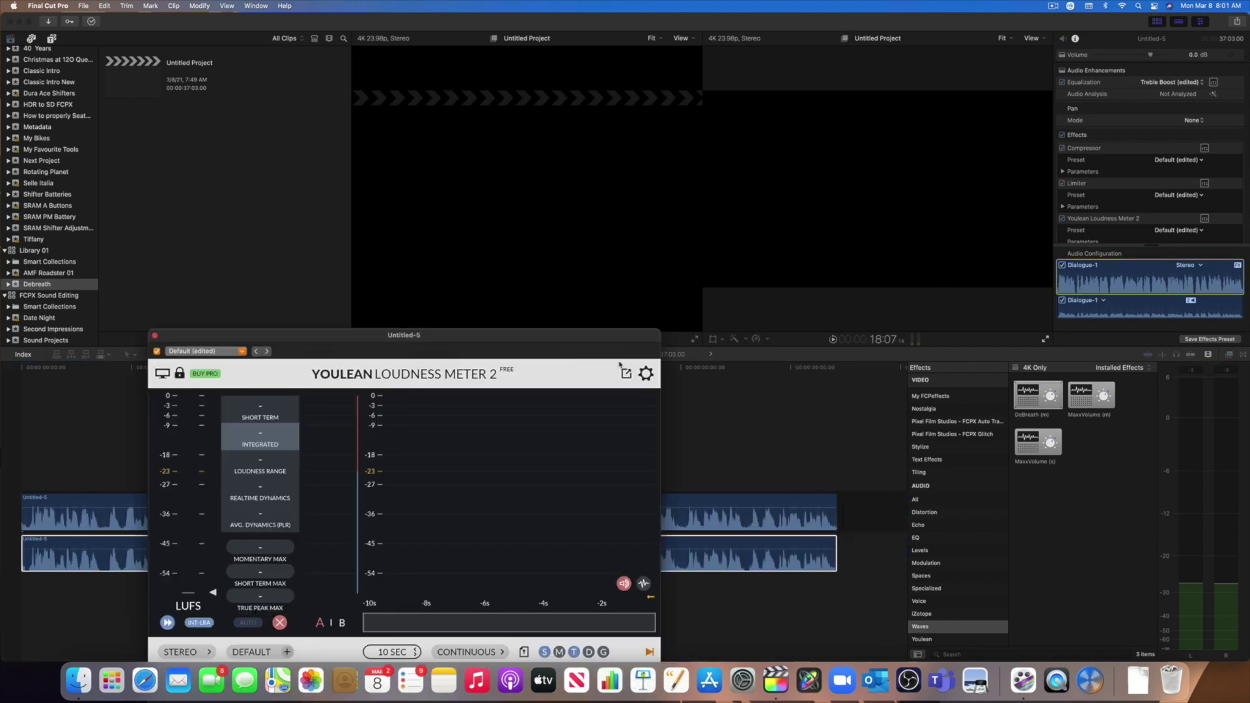
left_click(155, 336)
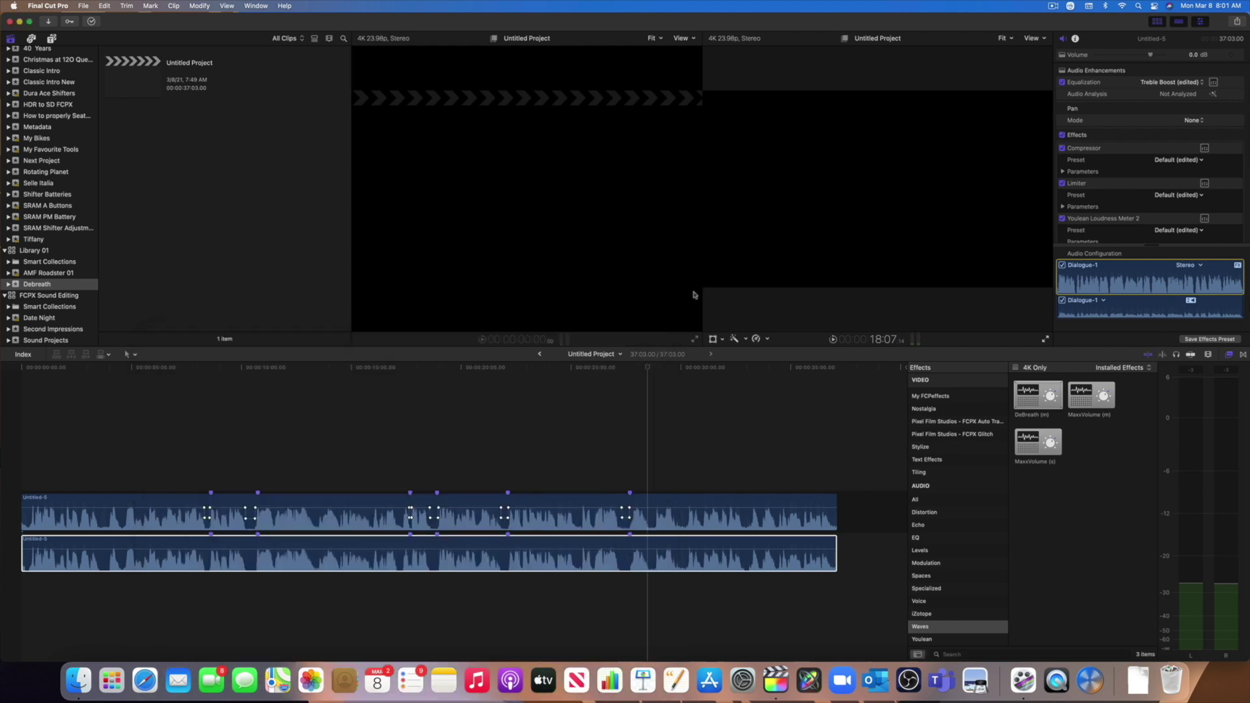
scroll(1170, 205, "down", 3)
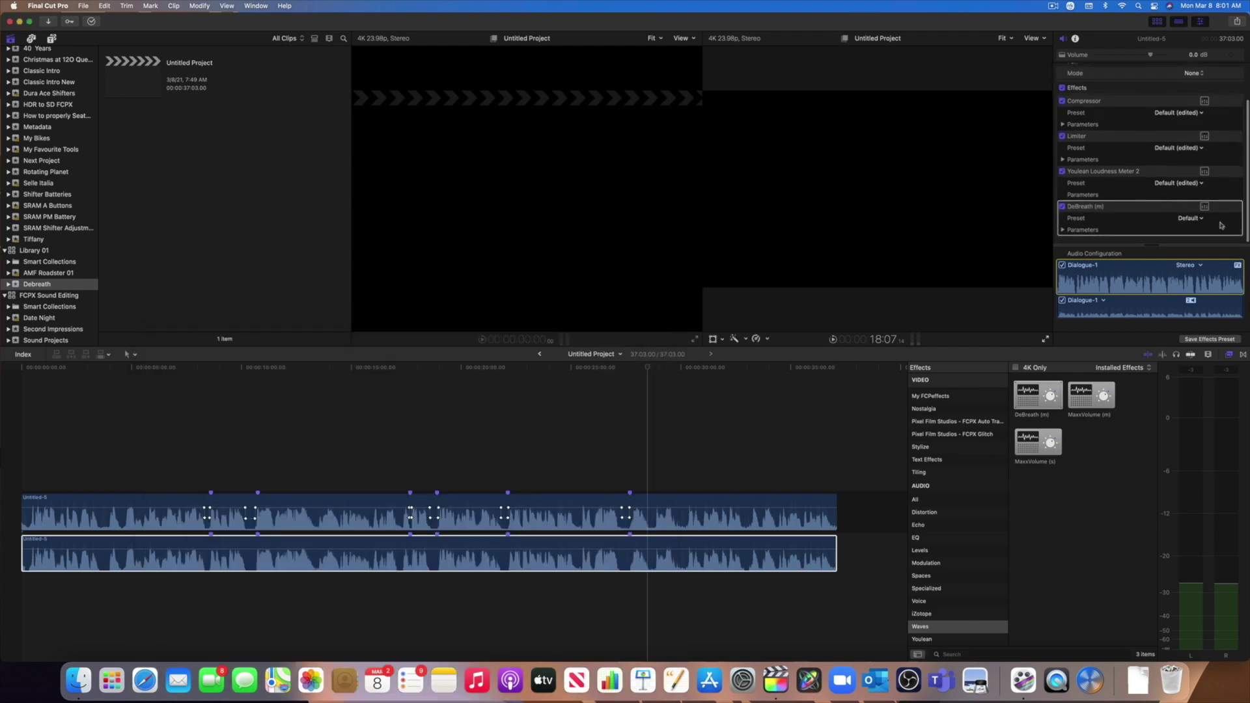
left_click(1204, 207)
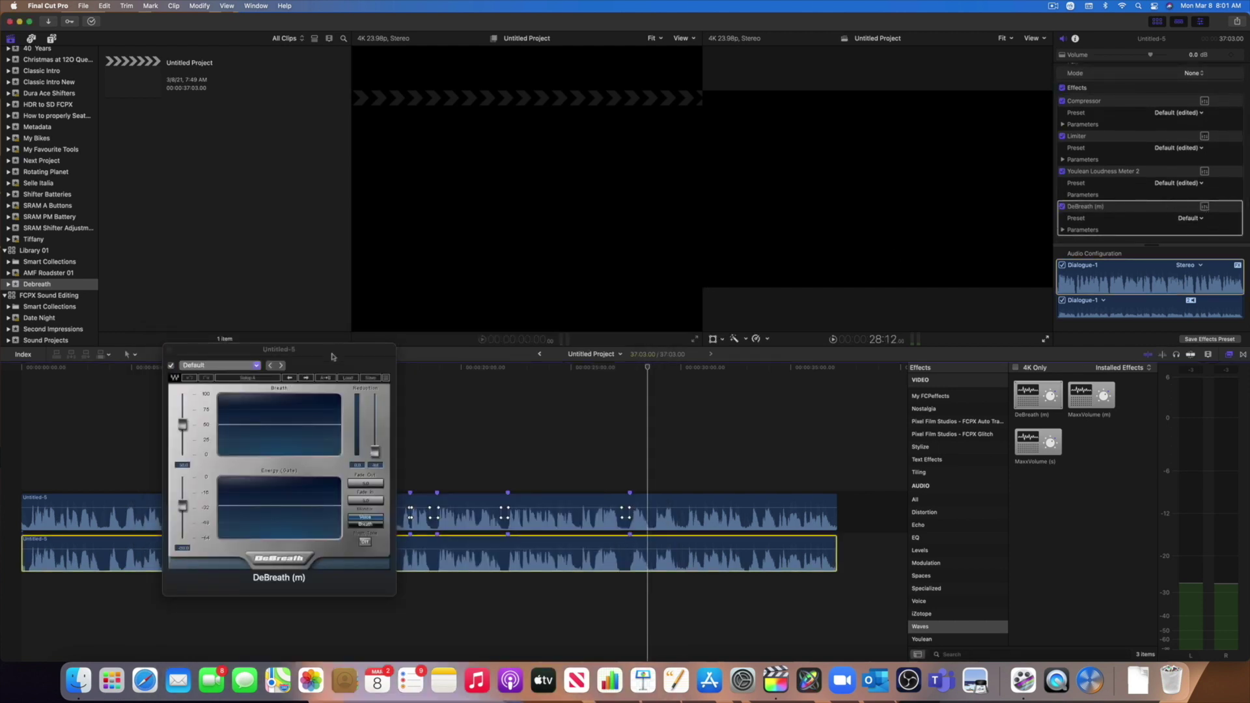
left_click_drag(332, 357, 576, 170)
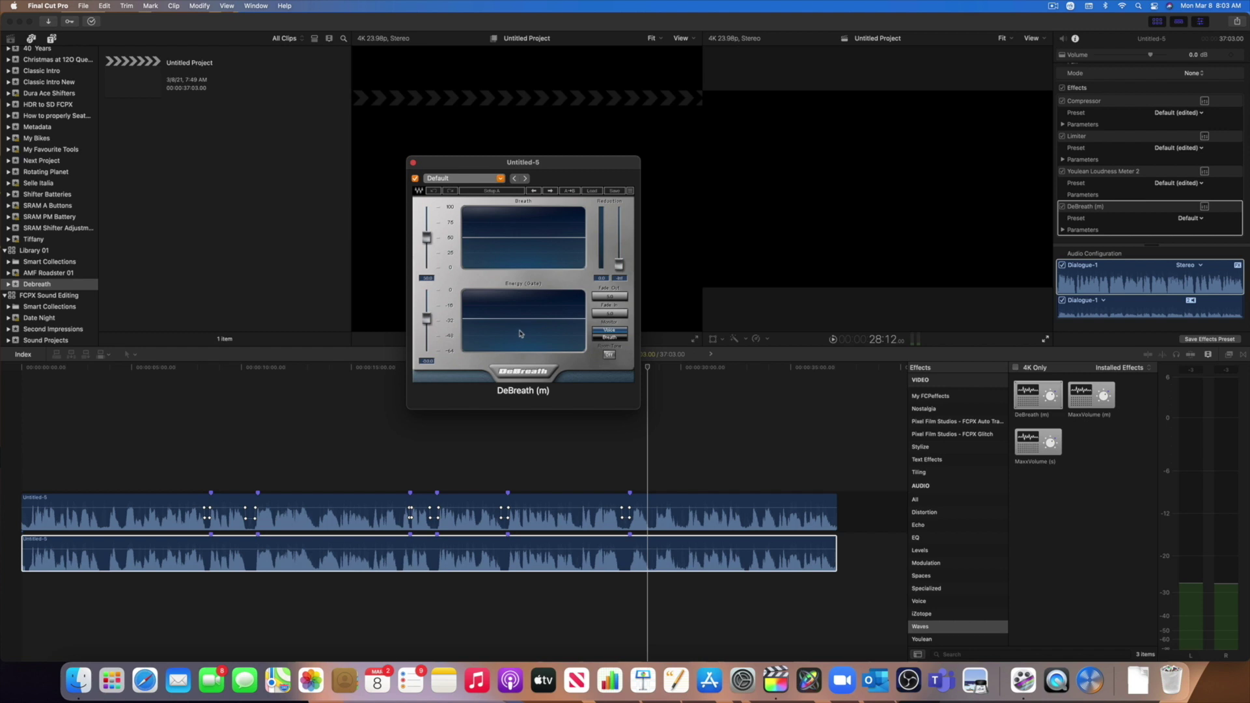
Raise DeBreath's Reduction slider so the preset reads Default (edited).
mouse_move(507, 520)
left_click_drag(620, 267, 619, 225)
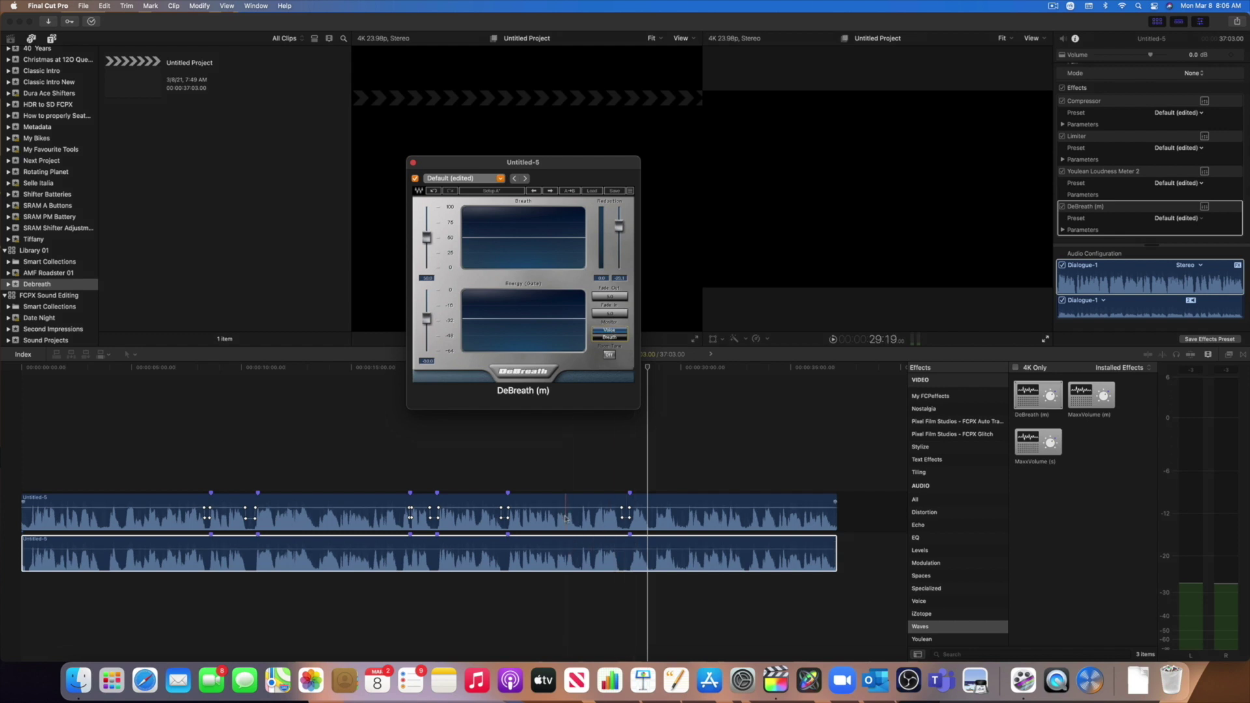
left_click(566, 517)
Switch DeBreath's Monitor section to Breath so only breaths are output.
left_click(567, 505)
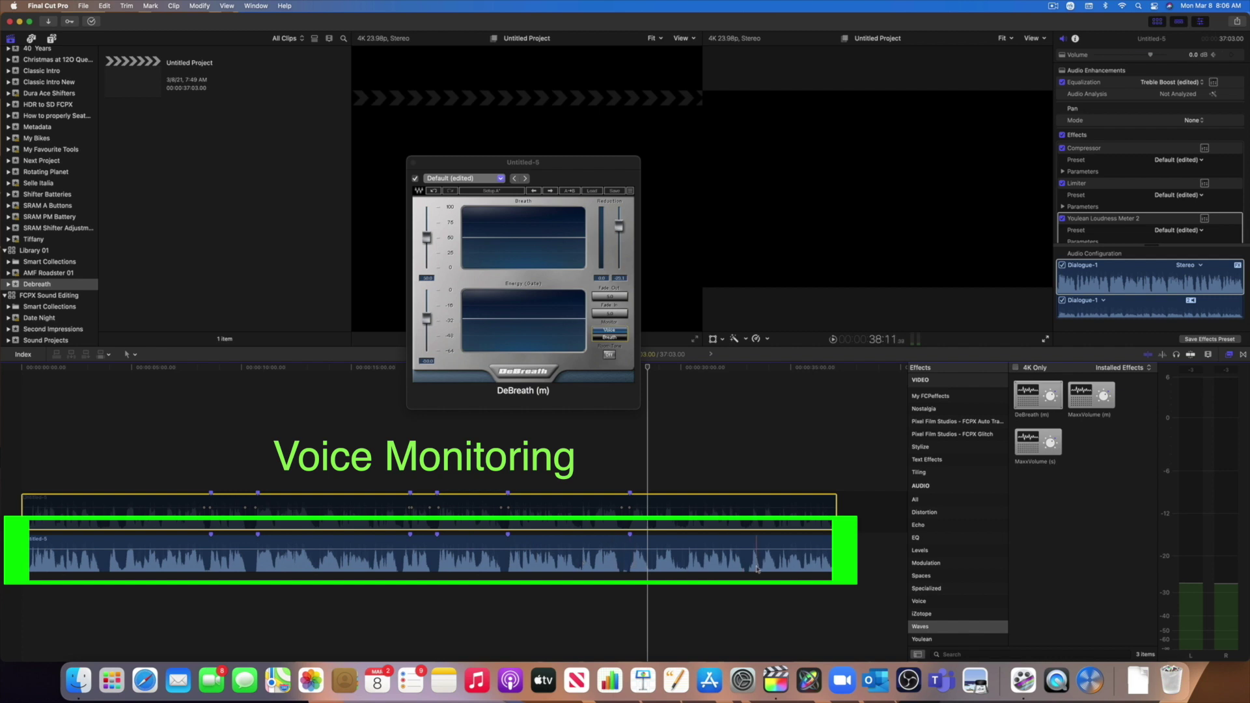
left_click(610, 337)
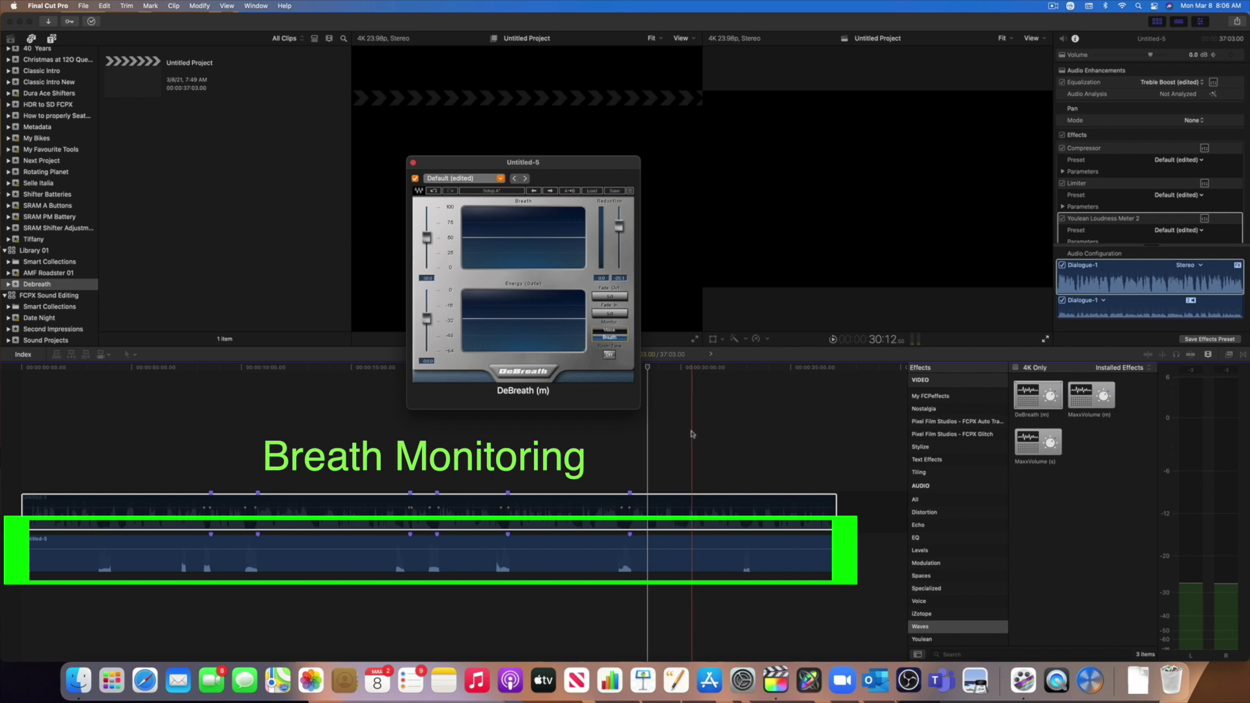
left_click(648, 370)
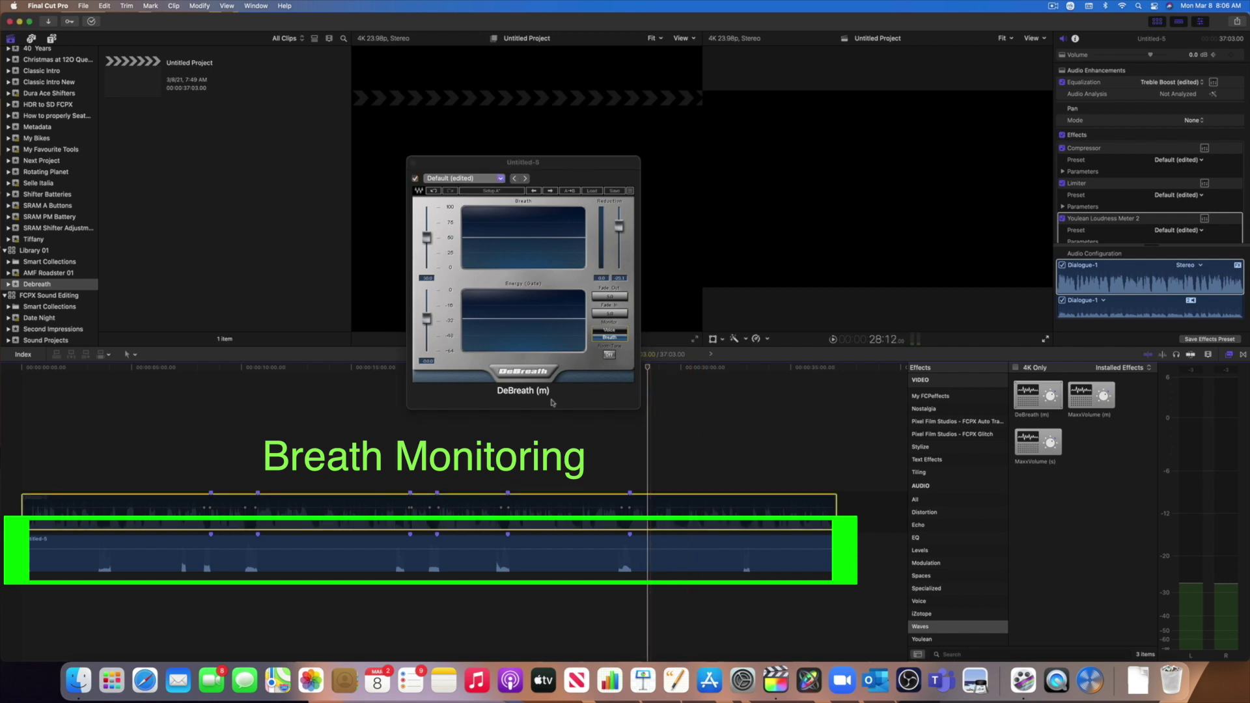
Move the playhead back to the project start, raise the volume, and select the lower processed clip.
mouse_move(648, 369)
left_mouse_down()
mouse_move(432, 384)
mouse_move(355, 407)
mouse_move(22, 410)
left_mouse_up()
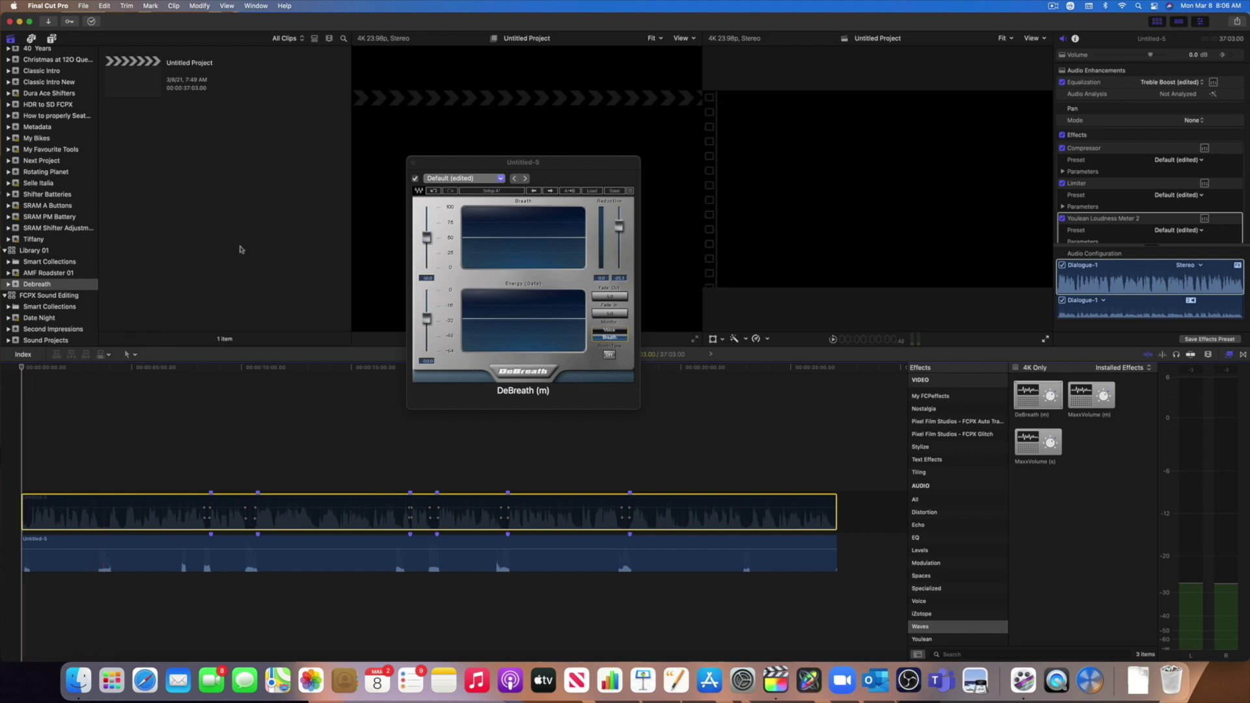
key("XF86AudioRaiseVolume")
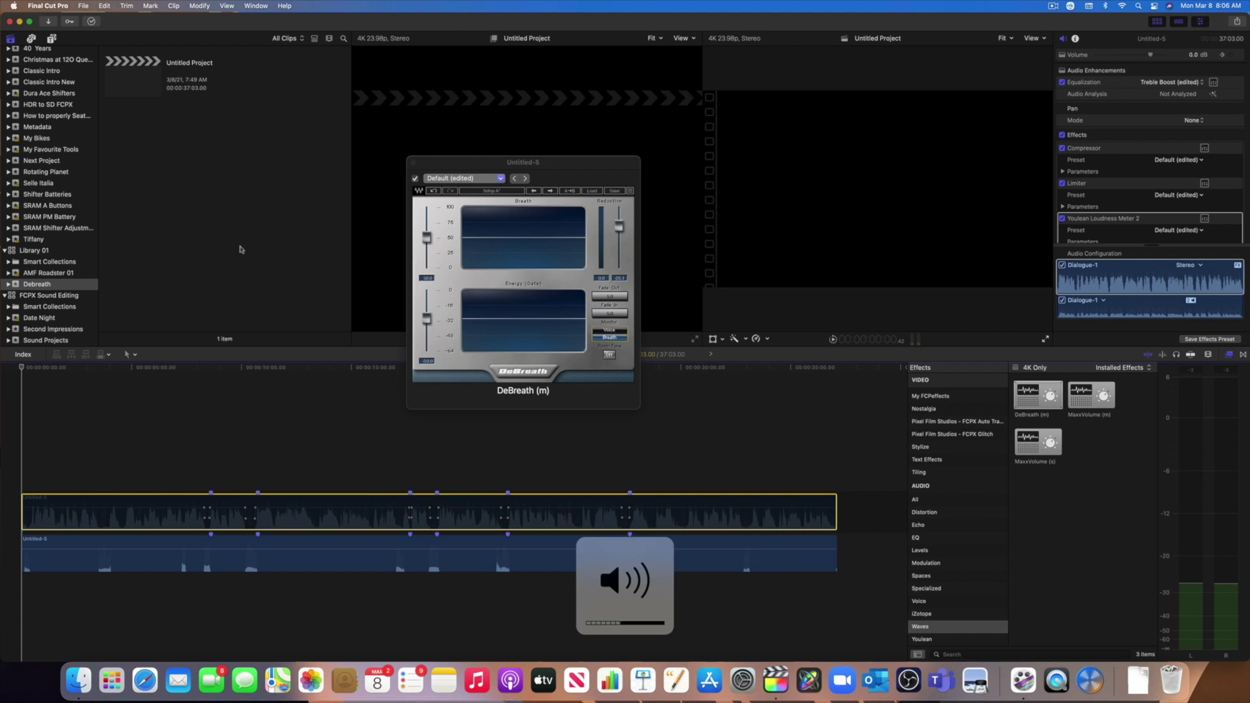
left_click(132, 547)
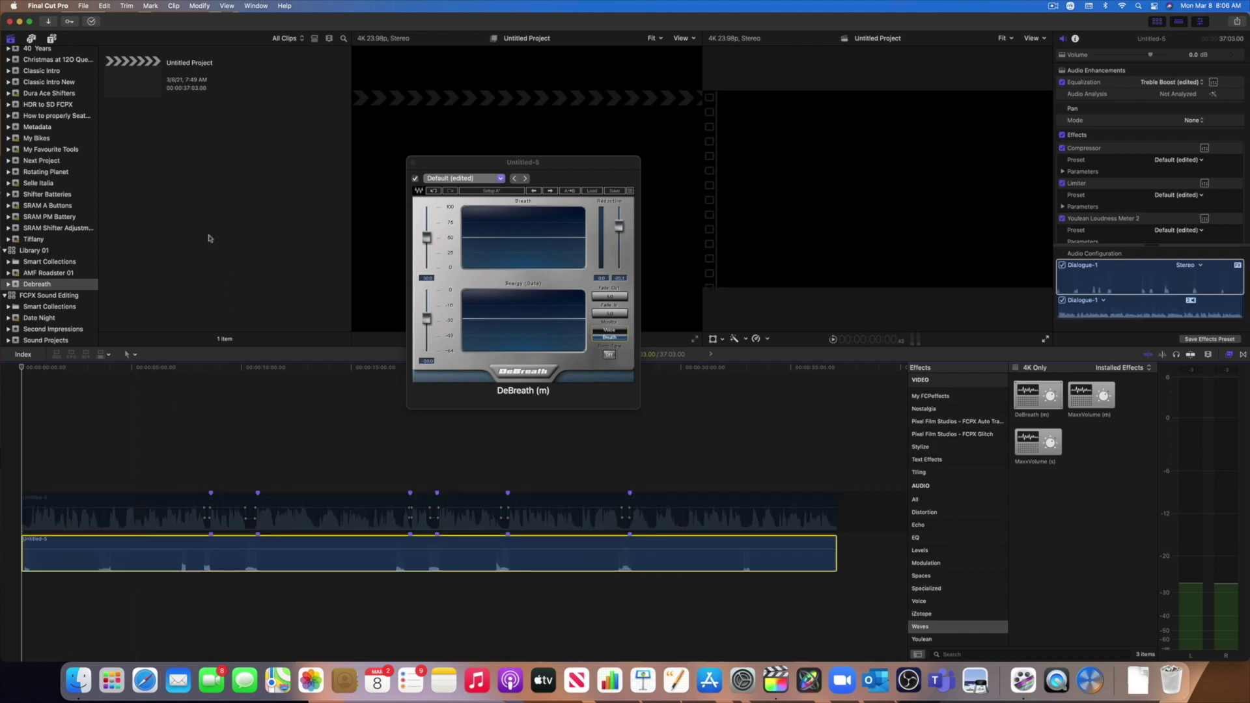
Play the project to hear the lower clip's breath-only DeBreath output.
key("space")
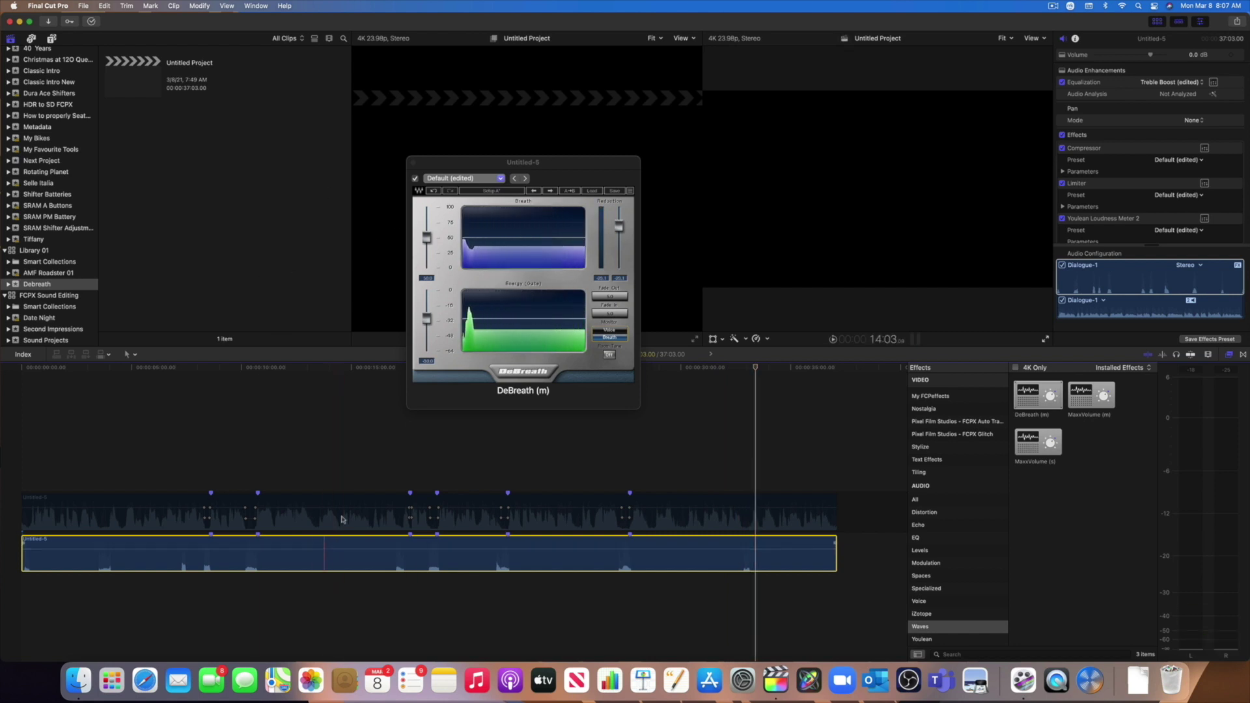
Close the DeBreath (m) plugin window after checking its settings.
mouse_move(213, 519)
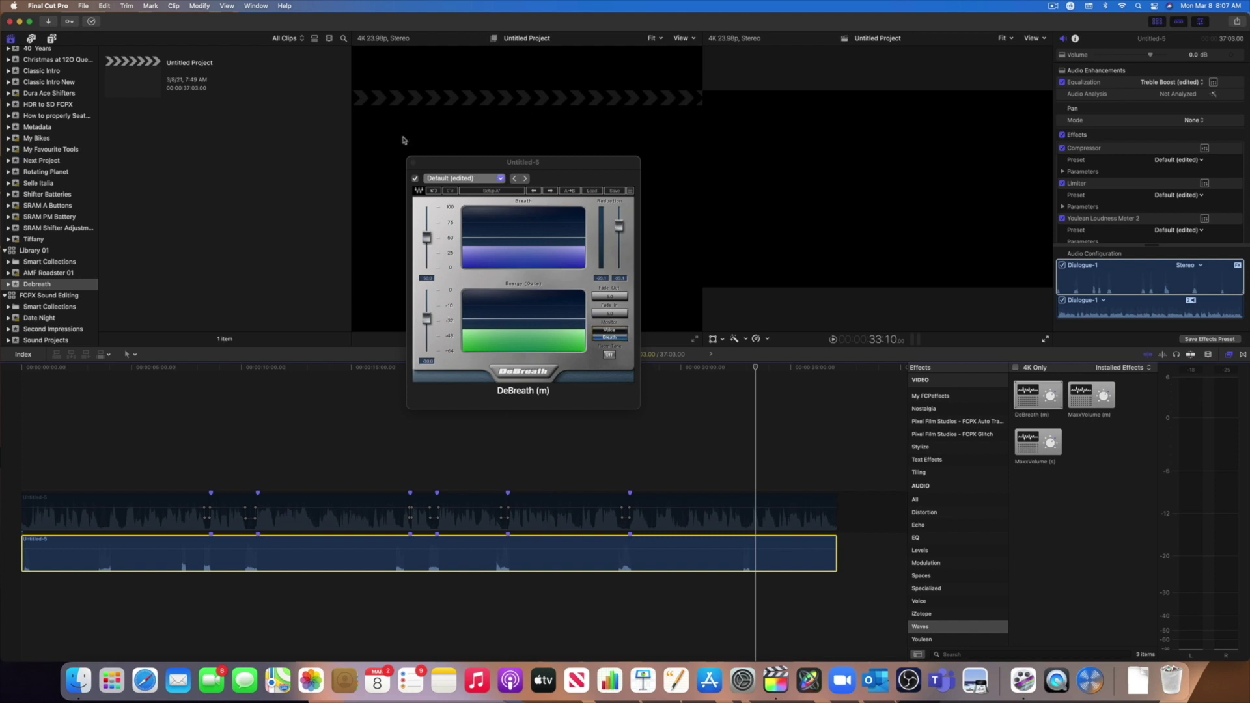
left_click(413, 163)
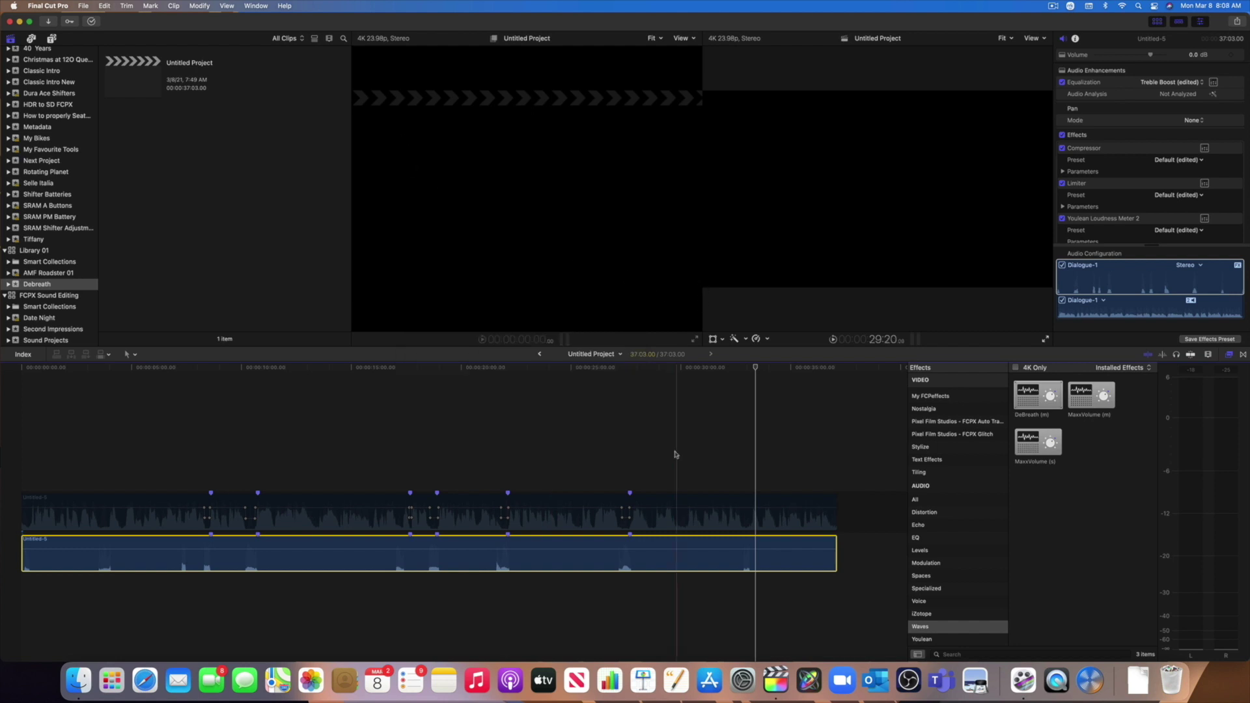